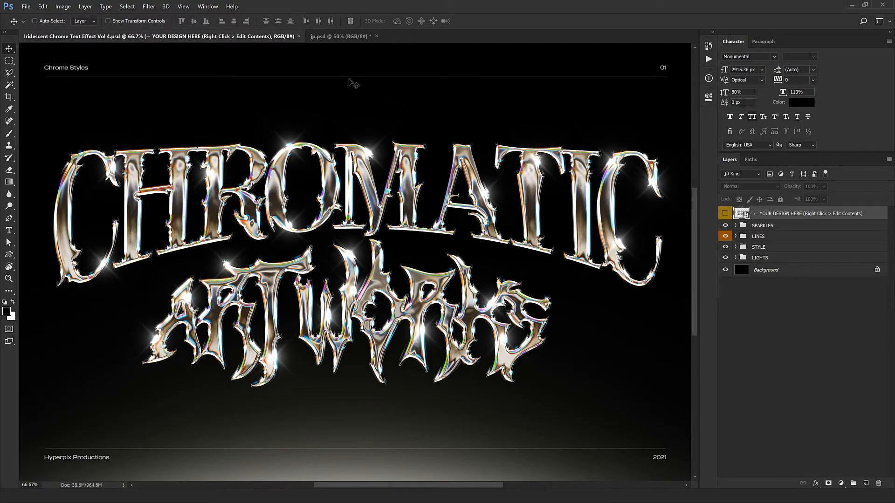
Step: Zoom in and pan around the Japanese chrome lettering in jp.psd to inspect the detail
click(347, 37)
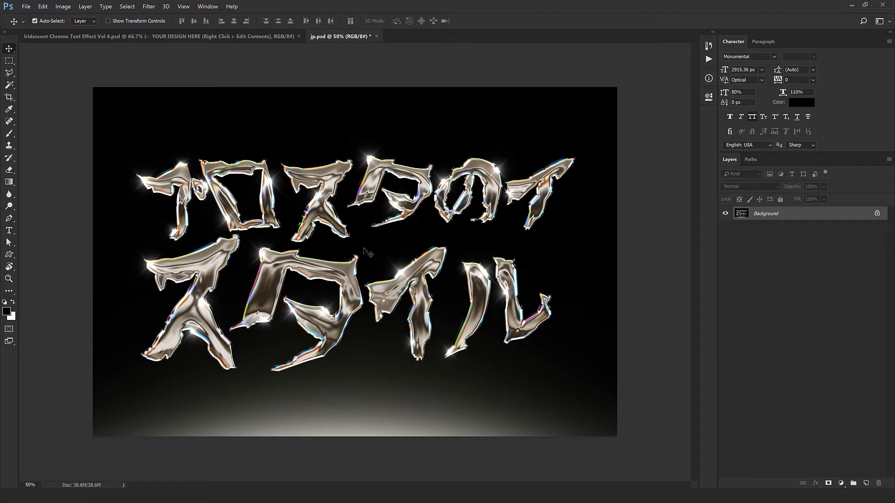
key(ctrl+plus)
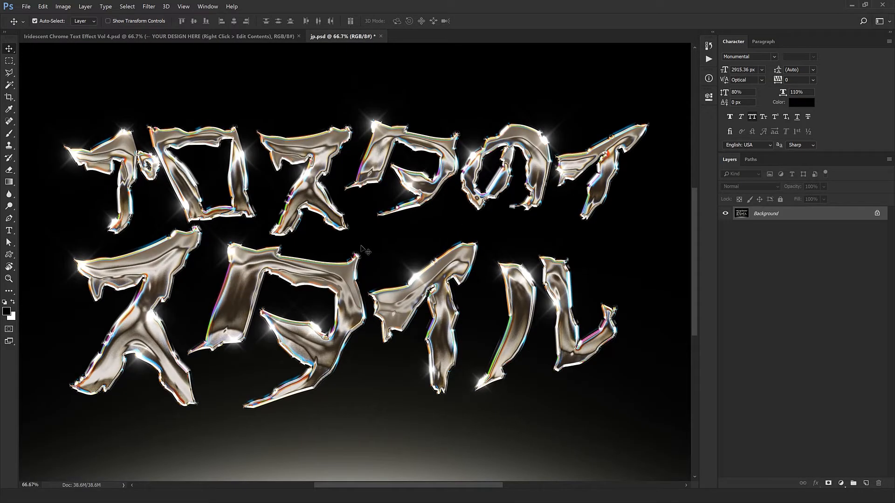
key(ctrl+plus)
drag(336, 290, 420, 225)
drag(414, 308, 347, 367)
key(ctrl+minus)
drag(353, 322, 331, 306)
Step: Close jp.psd without saving, leaving the Iridescent Chrome template open
scroll(338, 313, down, 2)
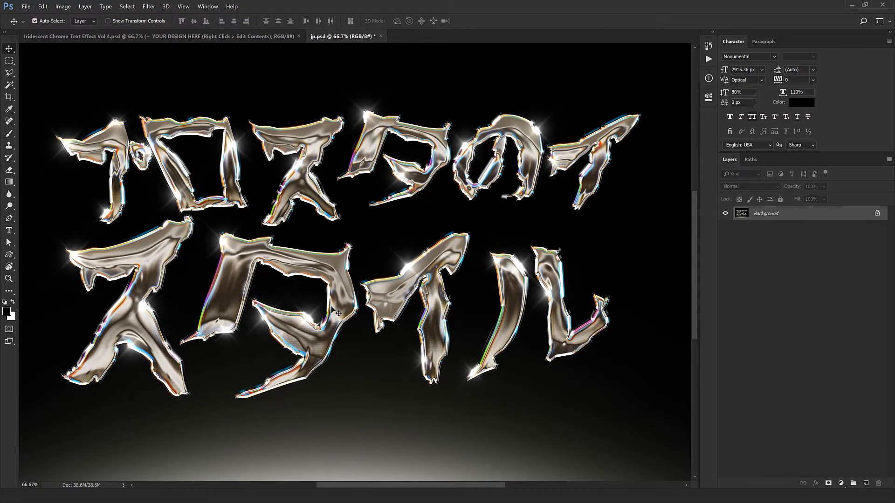
key(ctrl+Tab)
key(ctrl+Tab)
scroll(334, 311, down, 1)
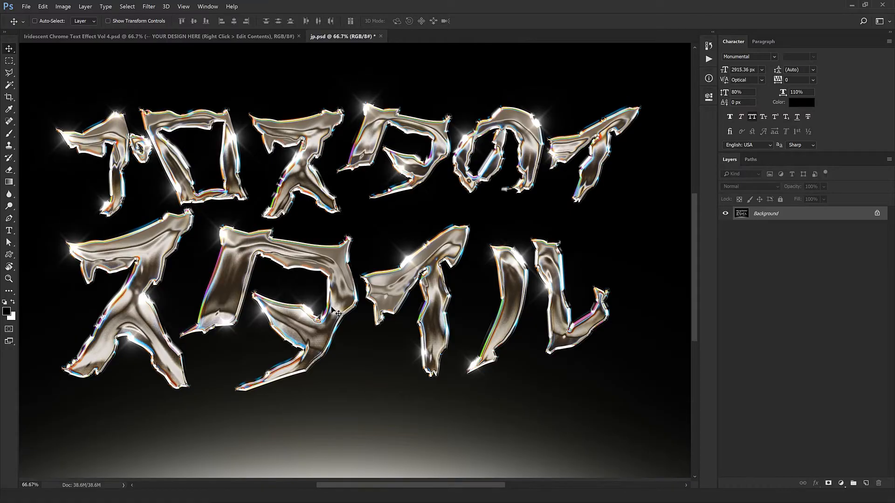
key(ctrl+w)
click(449, 187)
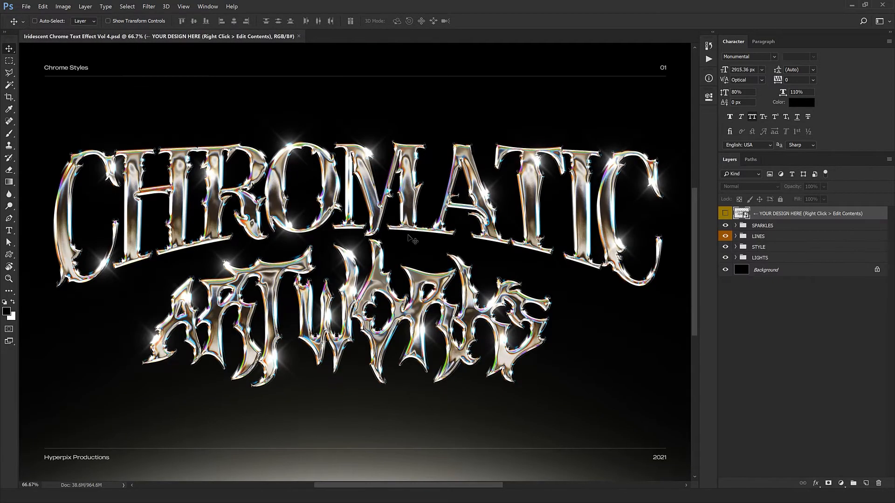
Step: Edit Contents of YOUR DESIGN HERE, then its inner smart object, and select the CHROMATIC layer
right_click(816, 213)
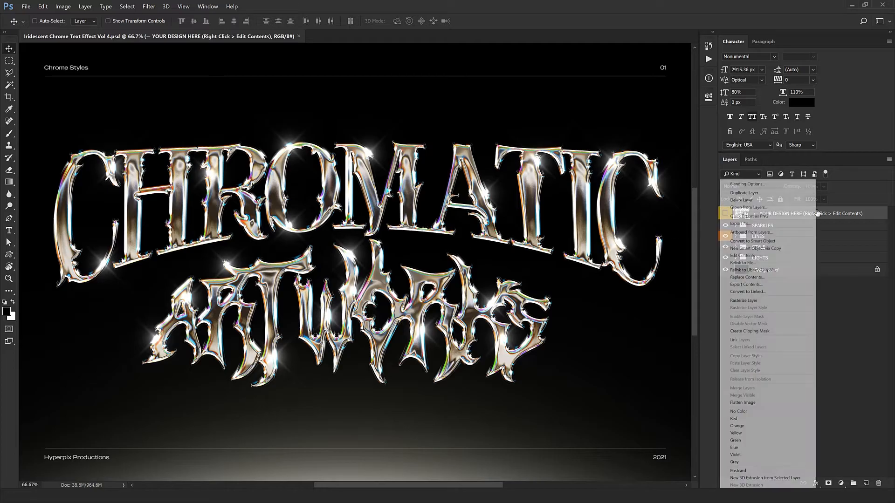
click(744, 256)
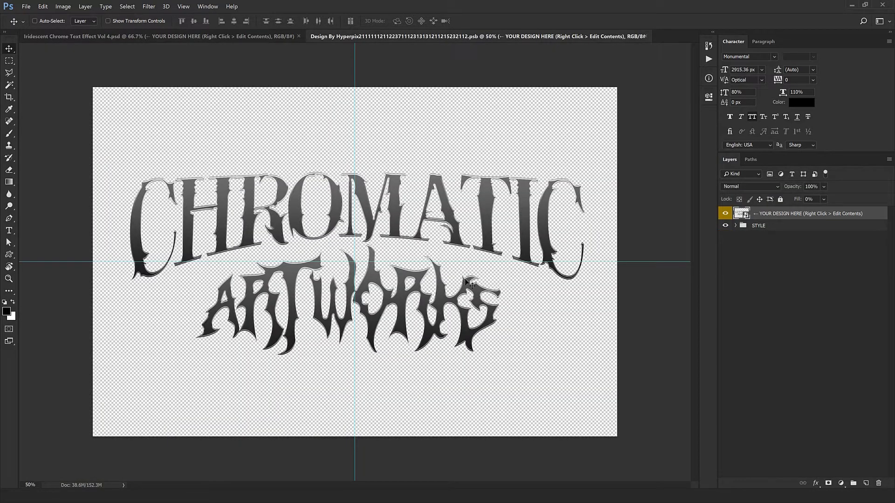
right_click(812, 213)
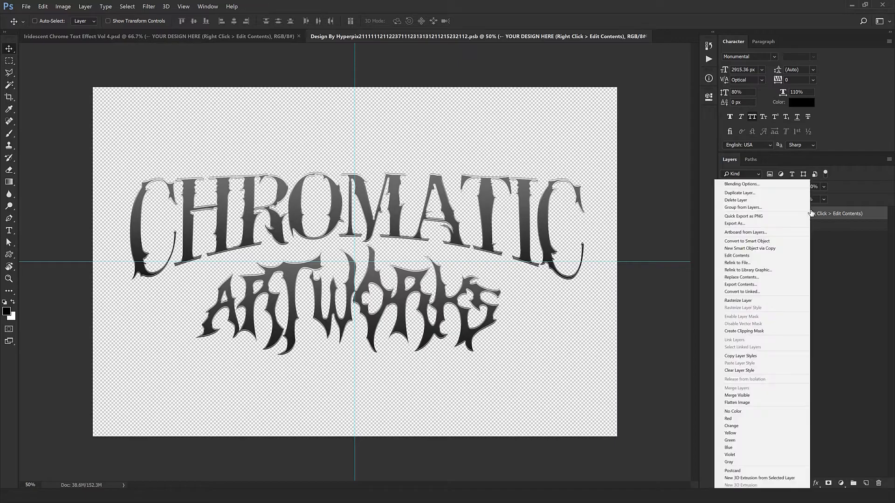
click(746, 256)
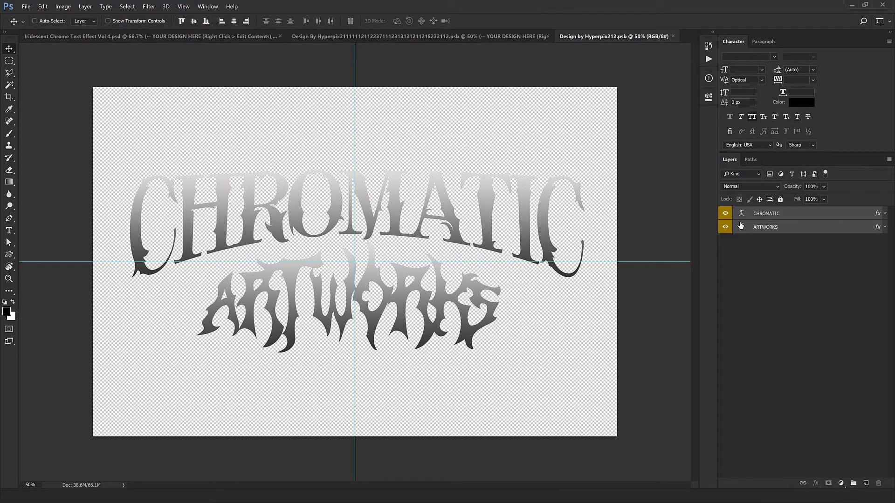
click(760, 215)
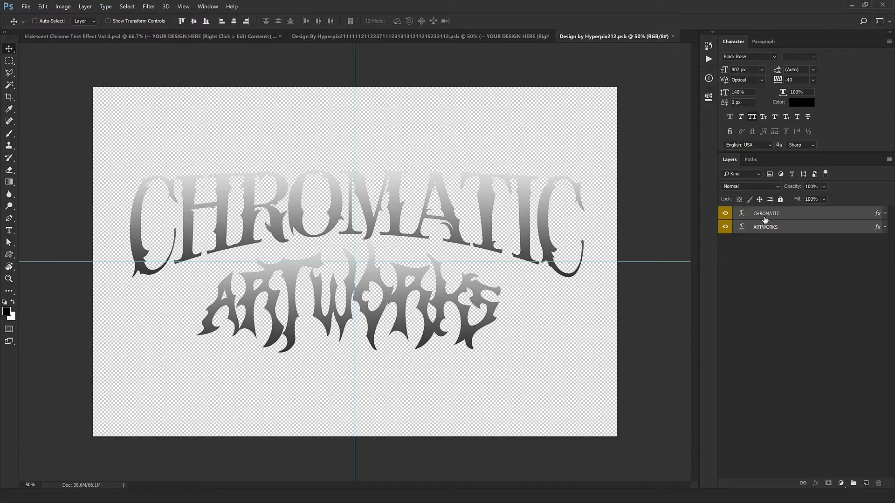
Step: Replace CHROMATIC with PREMIUM and ARTWORKS with STYLES
double_click(742, 213)
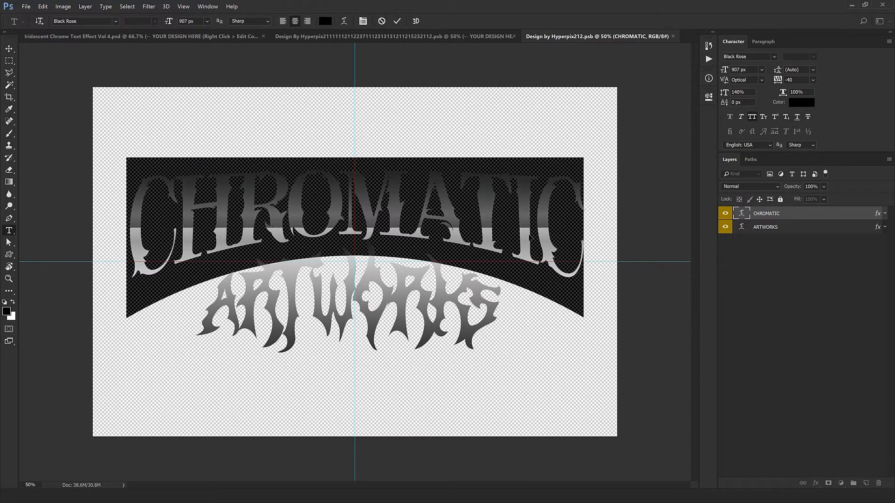
text(PREMIU)
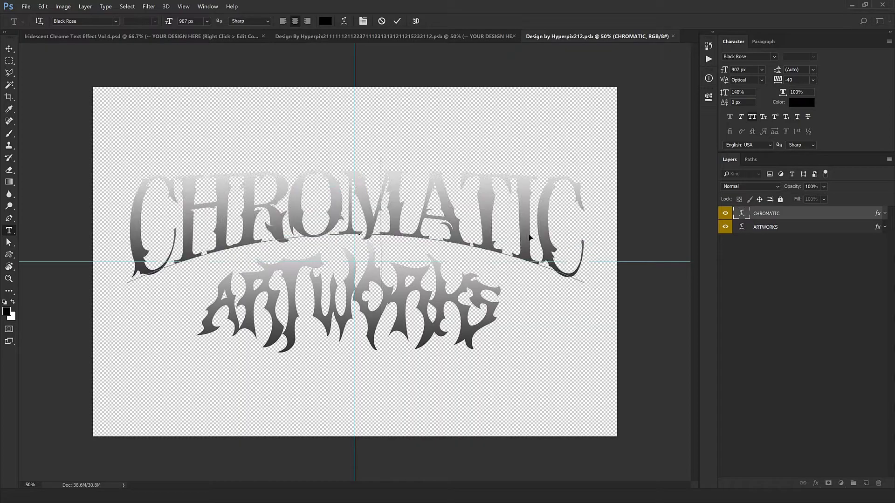
text(M)
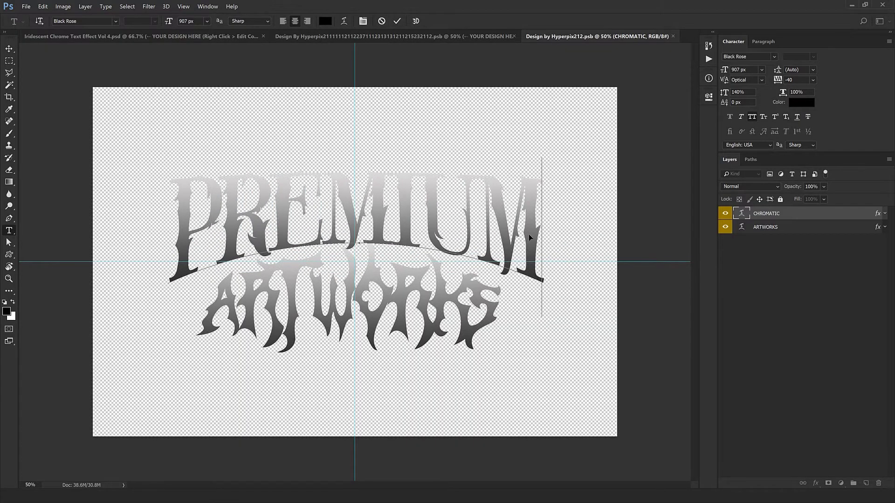
key(ctrl+Return)
key(v)
double_click(742, 227)
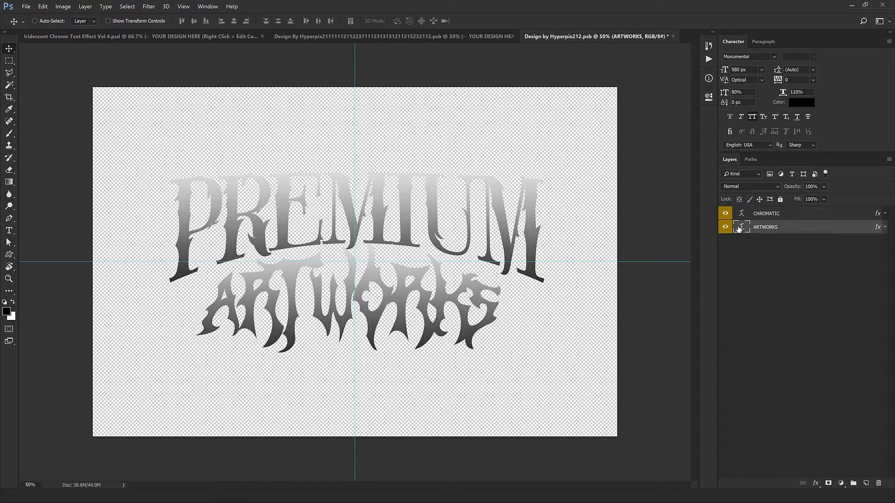
text(STYLES)
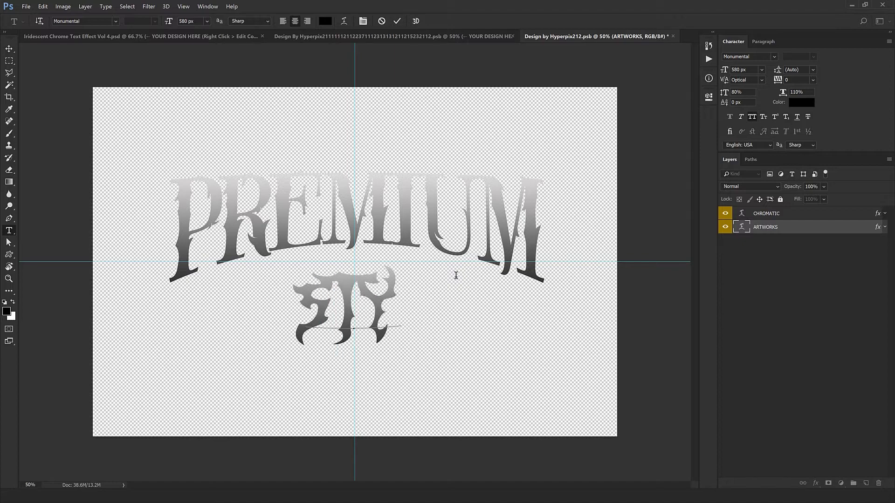
key(ctrl+Return)
key(v)
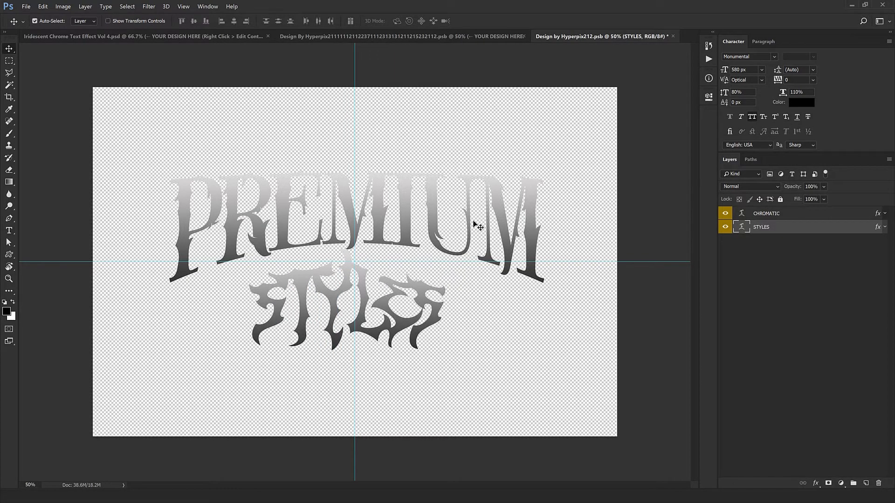
Step: Scale both text layers up together to about 115.76%
shift+click(750, 214)
key(ctrl+t)
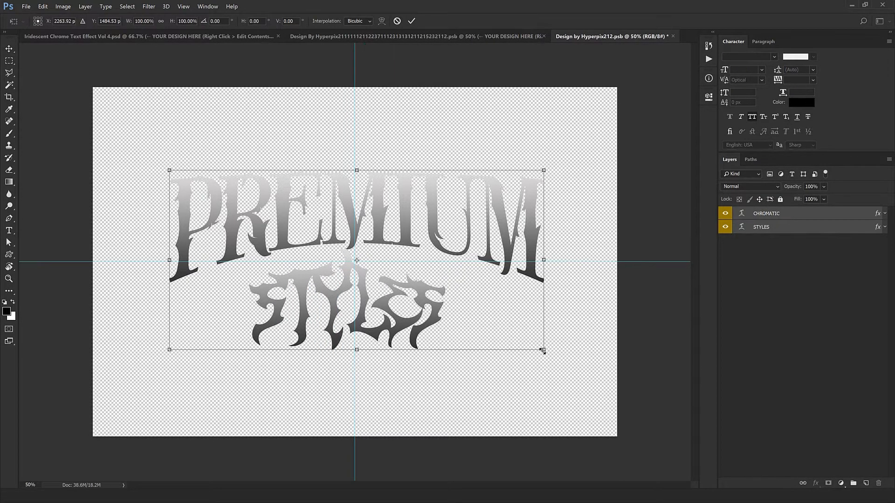
drag(543, 351, 574, 363)
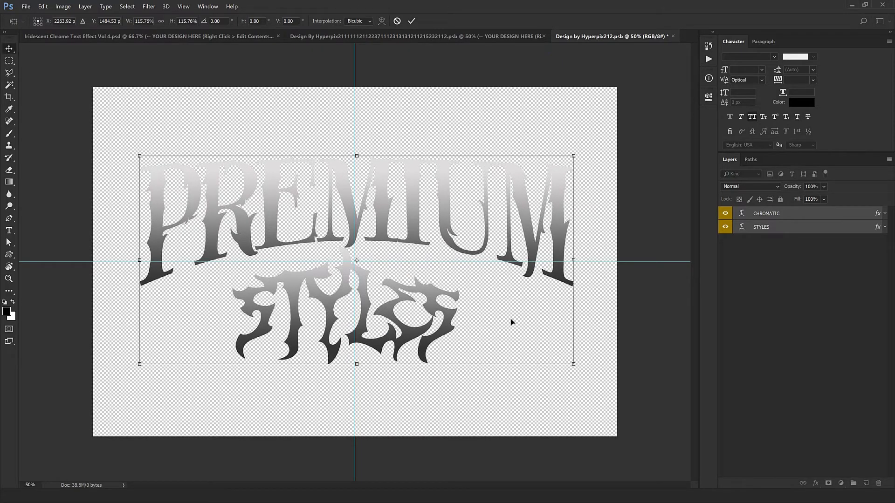
key(Return)
ctrl+click(529, 239)
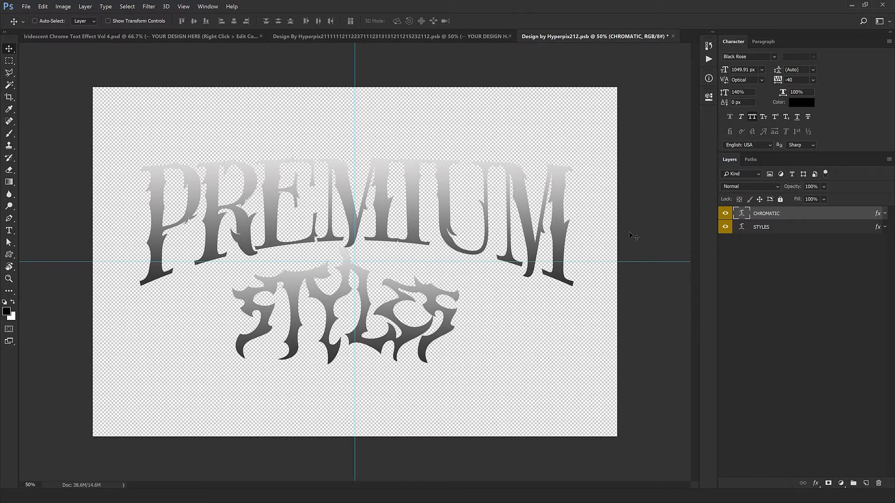
click(9, 231)
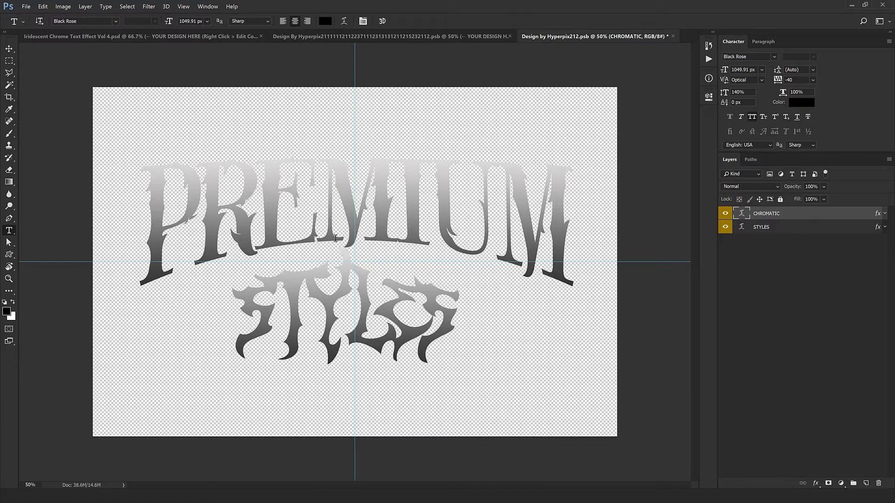
right_click(373, 202)
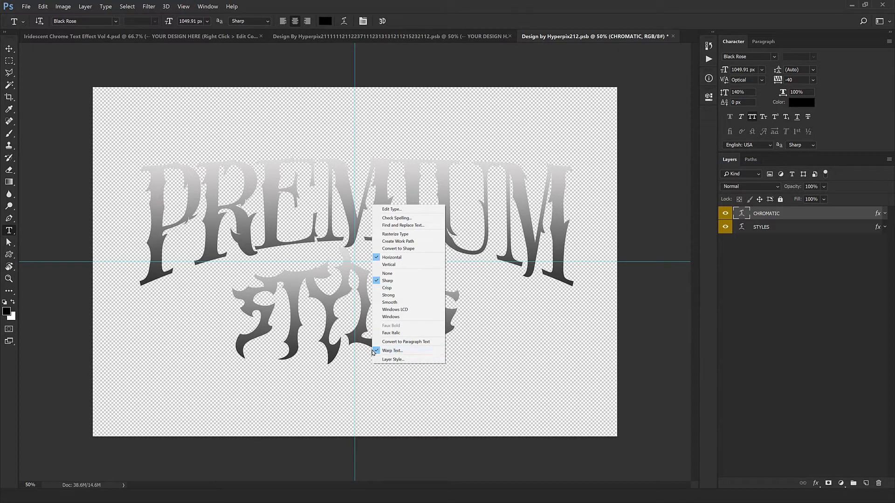
click(400, 351)
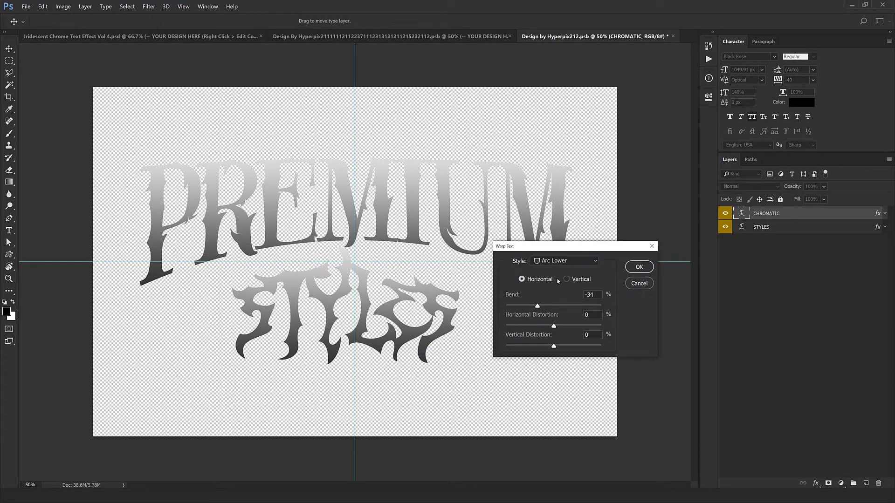
drag(597, 295, 569, 293)
key(shift+Up)
key(shift+Up)
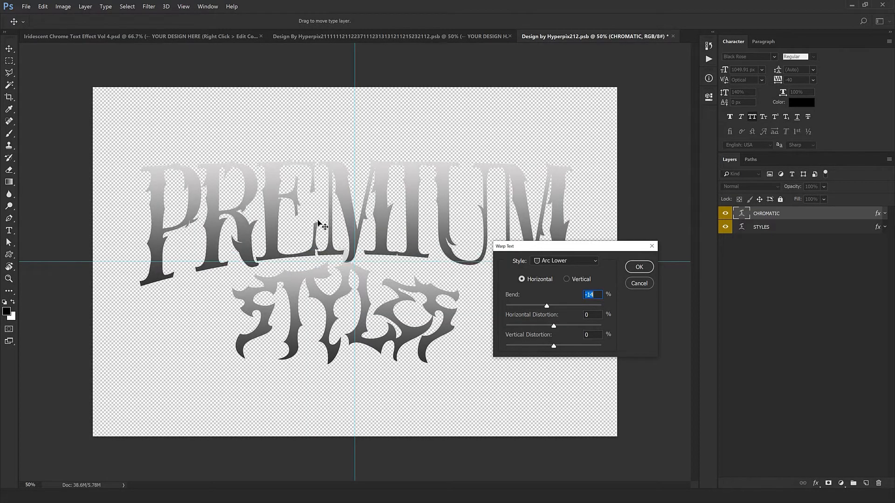
key(Up)
key(Up)
key(Up)
key(Up)
key(Up)
key(Up)
key(Up)
key(Up)
key(Up)
key(Up)
key(Up)
key(Up)
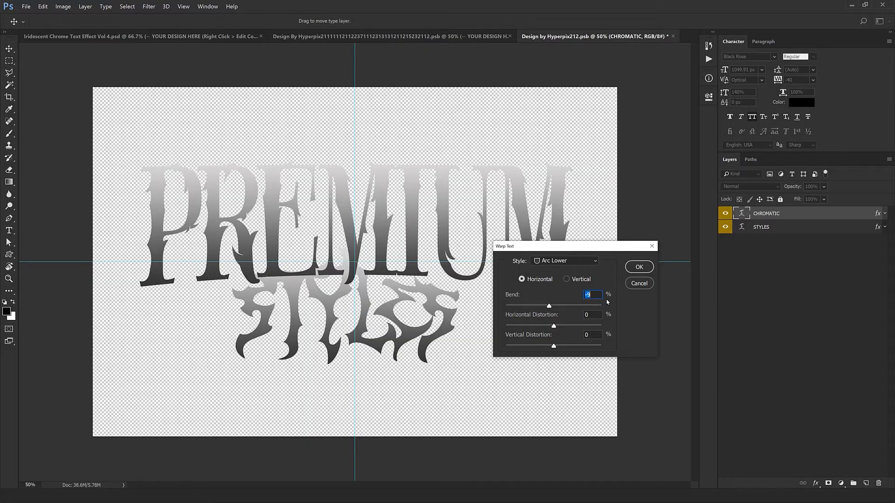
key(Up)
key(Up)
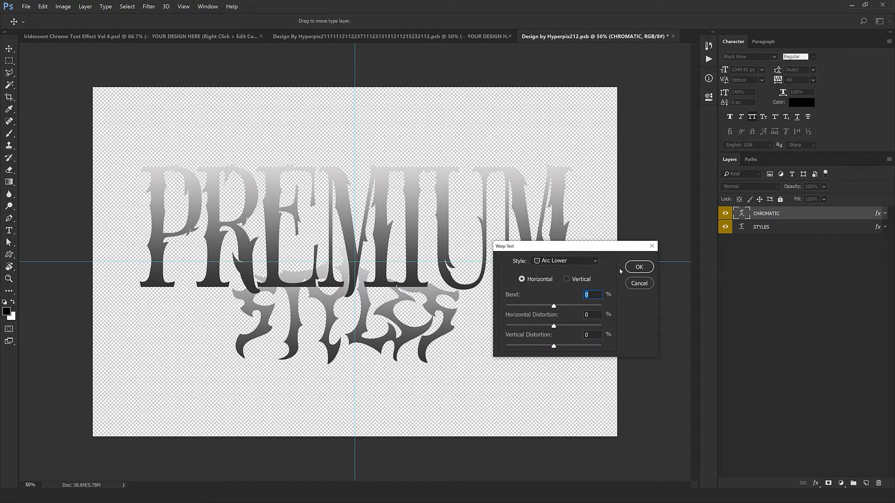
click(639, 284)
click(748, 92)
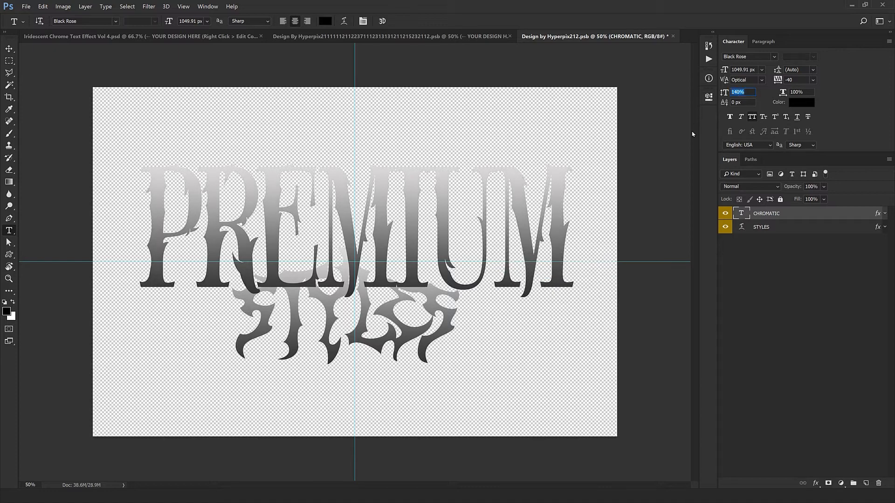
text(100)
key(Return)
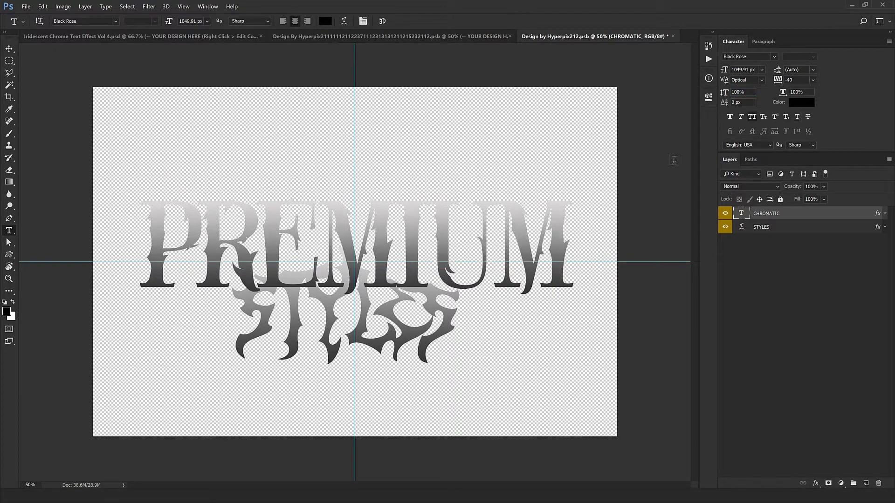
key(v)
key(ctrl+z)
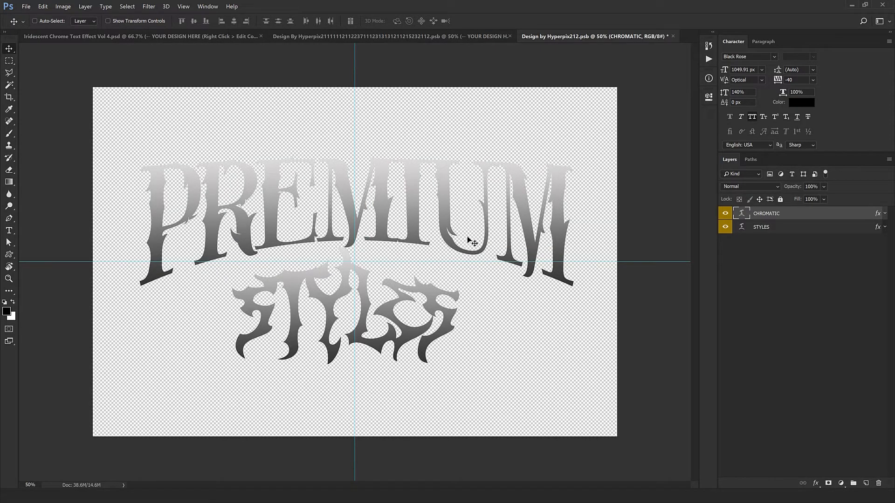
key(t)
right_click(449, 218)
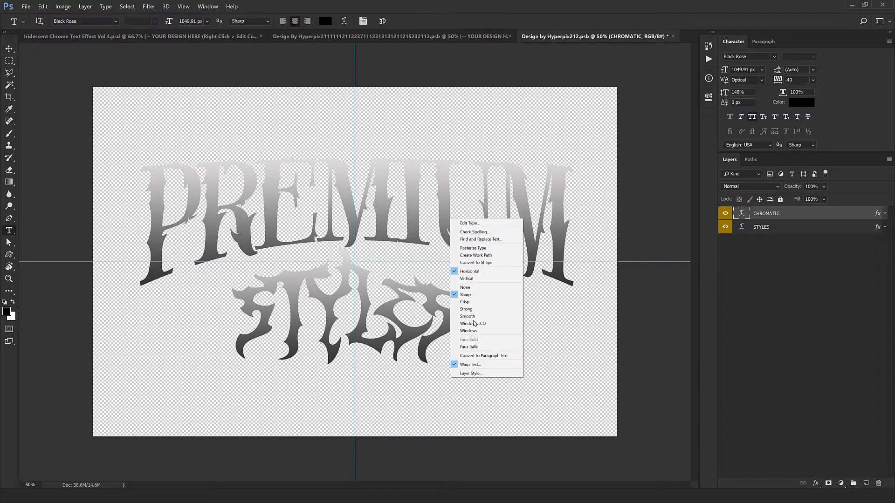
click(475, 365)
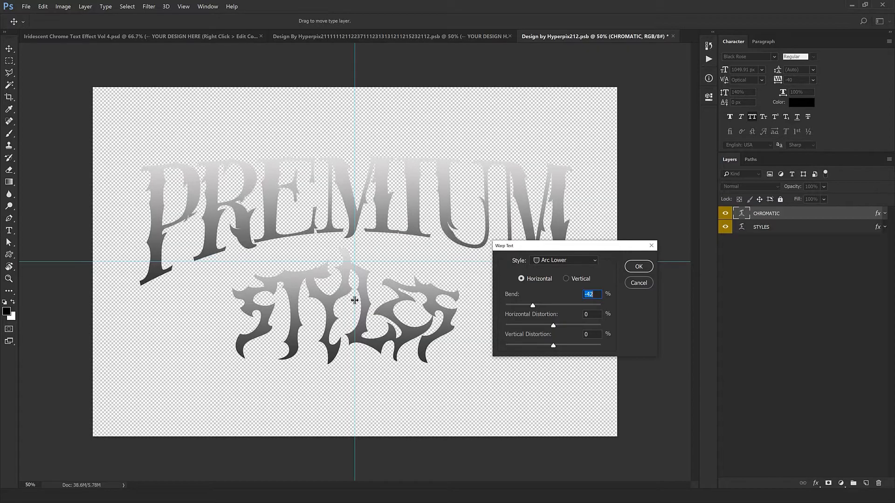
text(-60)
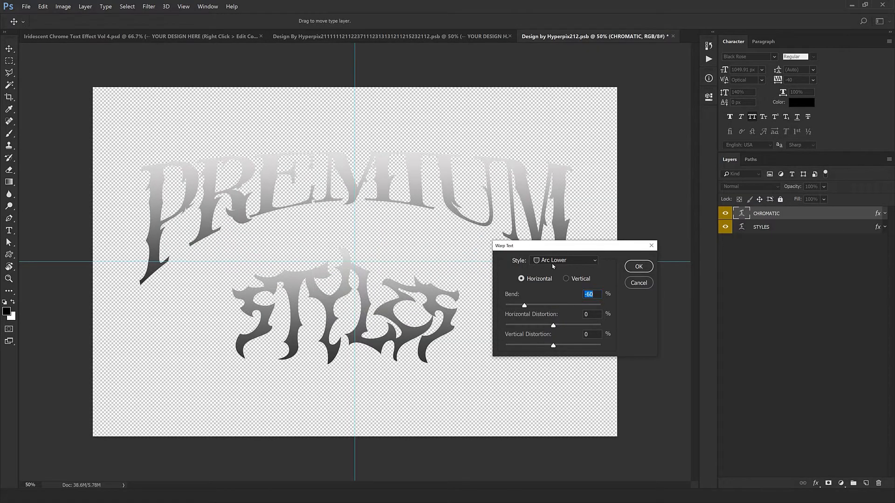
click(537, 261)
click(548, 345)
drag(551, 306, 565, 299)
click(638, 283)
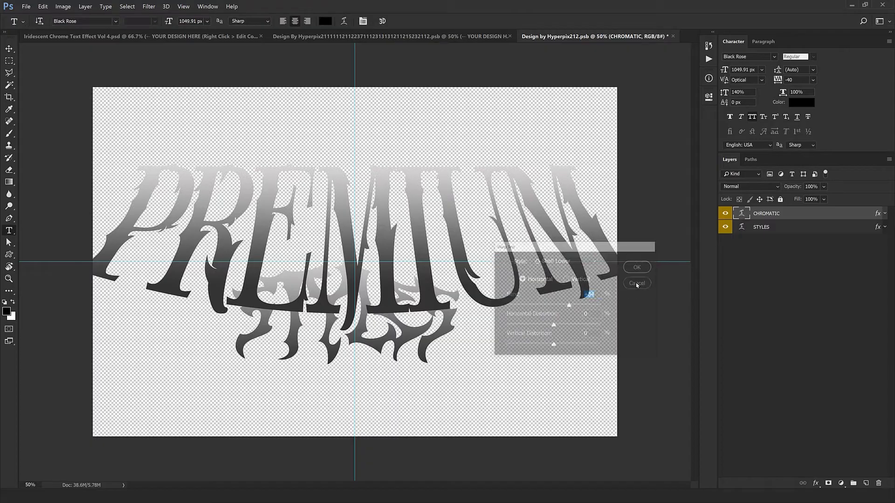
key(v)
click(742, 230)
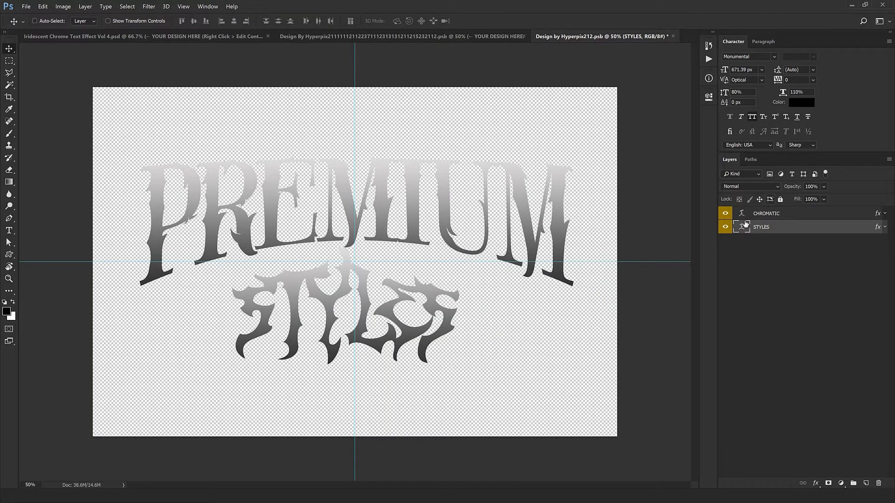
Step: Set the STYLES Warp Text to Bulge with a bend of +25
drag(479, 277, 444, 335)
key(ctrl+z)
key(t)
right_click(402, 336)
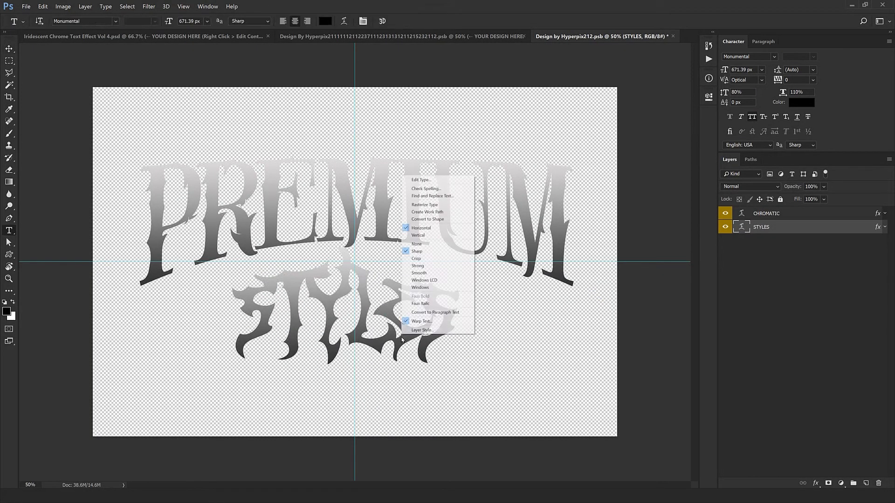
click(421, 321)
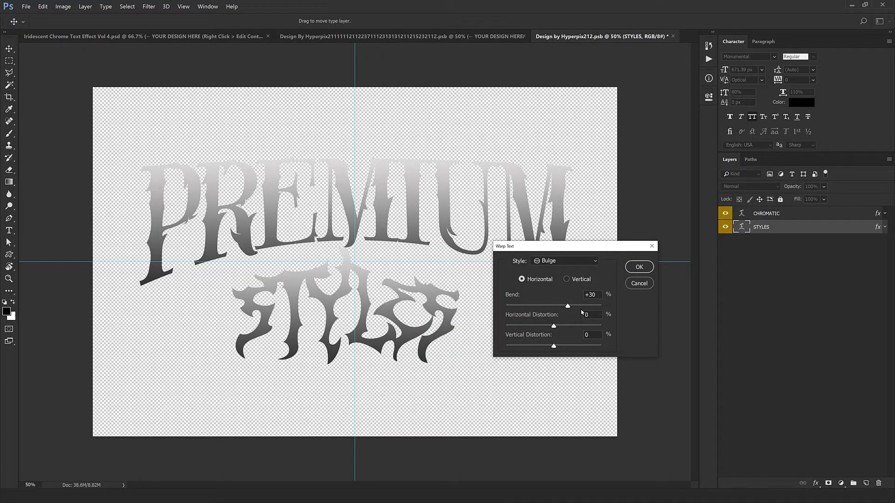
mouse_move(568, 307)
mouse_down()
mouse_move(578, 308)
mouse_move(566, 308)
mouse_up()
click(634, 268)
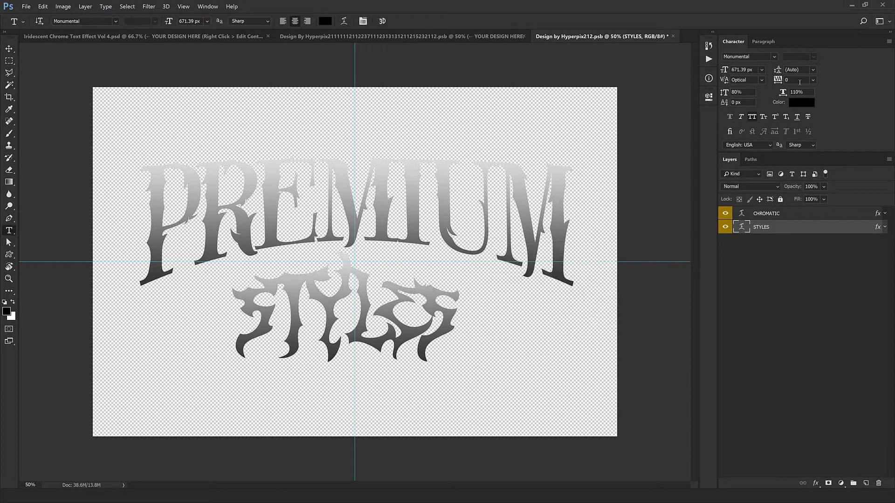
Step: Nudge STYLES slightly upward so it sits just beneath PREMIUM
click(404, 282)
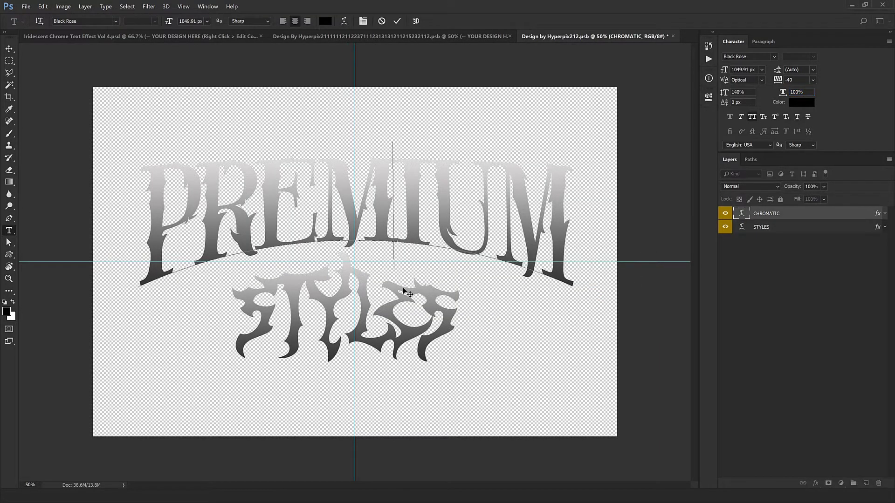
key(ctrl+Return)
key(v)
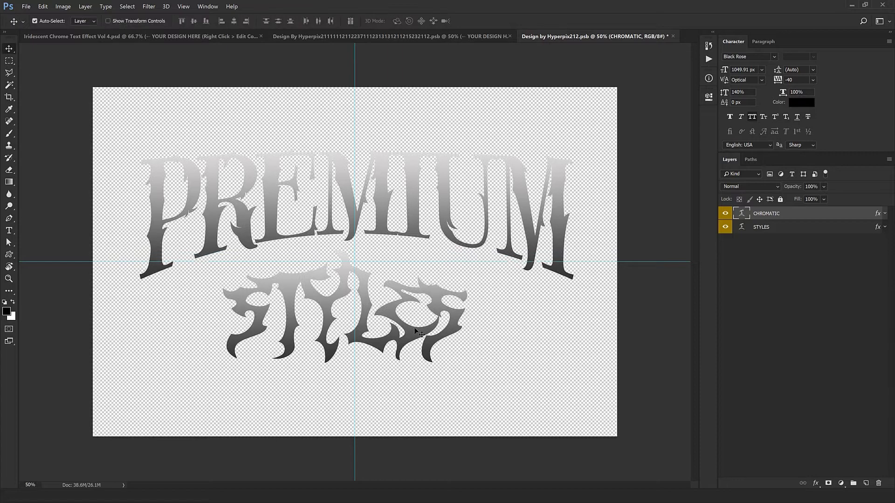
click(432, 336)
drag(440, 356, 440, 351)
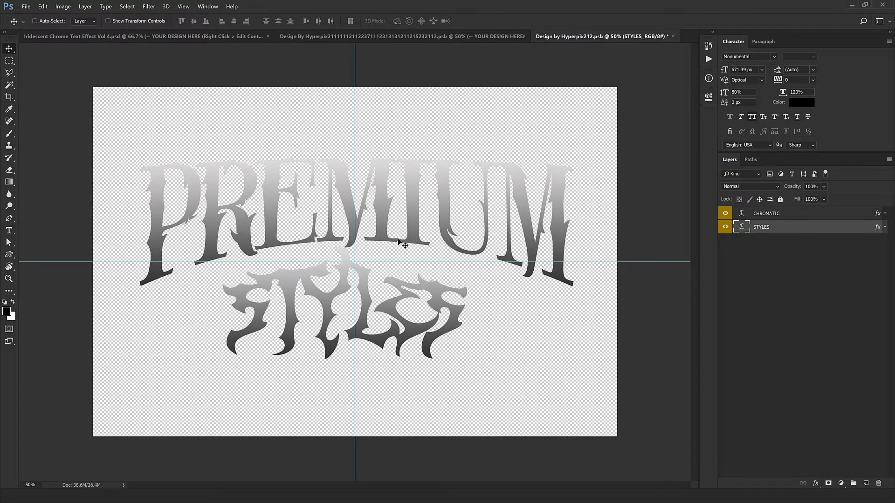
Step: Close both edited .psb design documents, saving changes to each
click(673, 37)
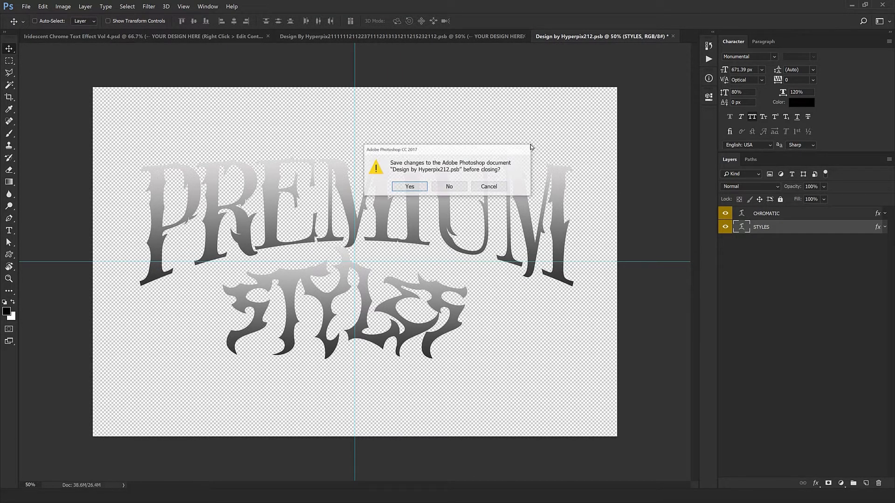
click(409, 187)
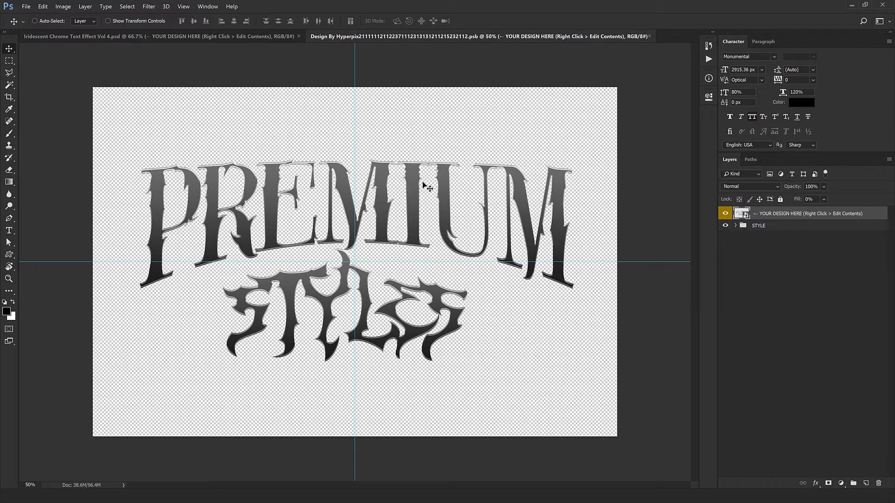
click(649, 37)
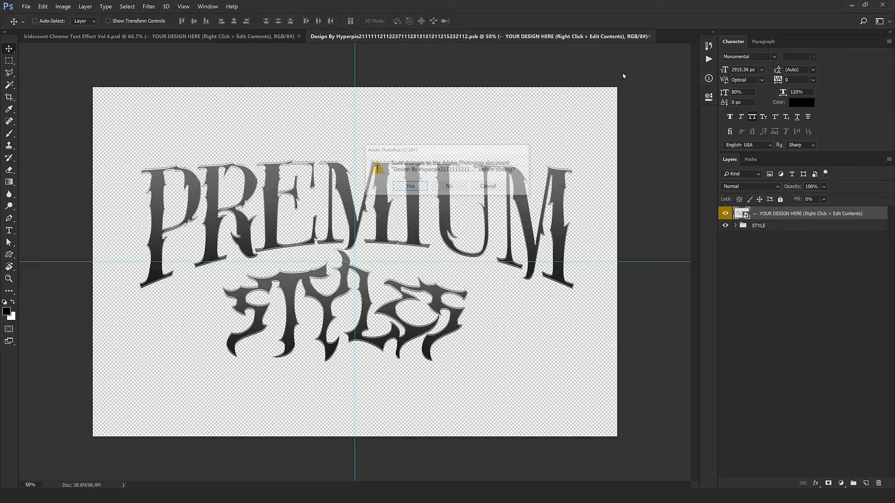
click(410, 187)
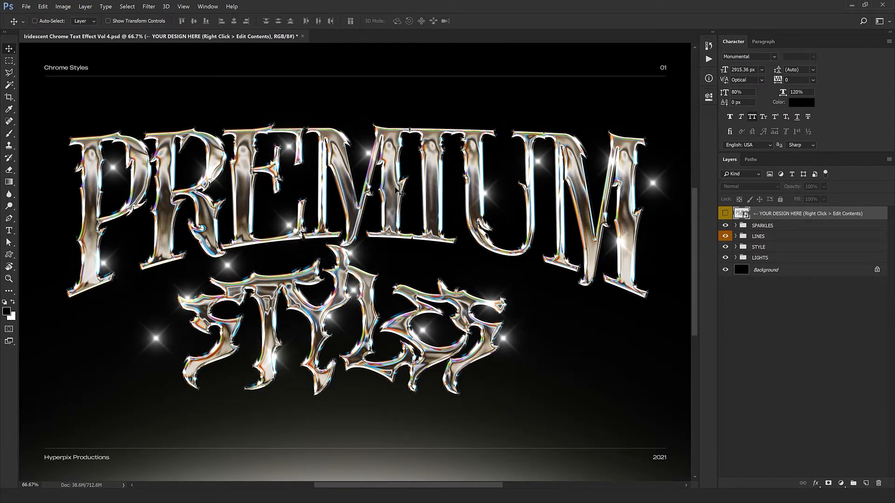
Step: Zoom to 100% and pan across the chrome PREMIUM STYLES lettering in the template
drag(334, 238, 349, 216)
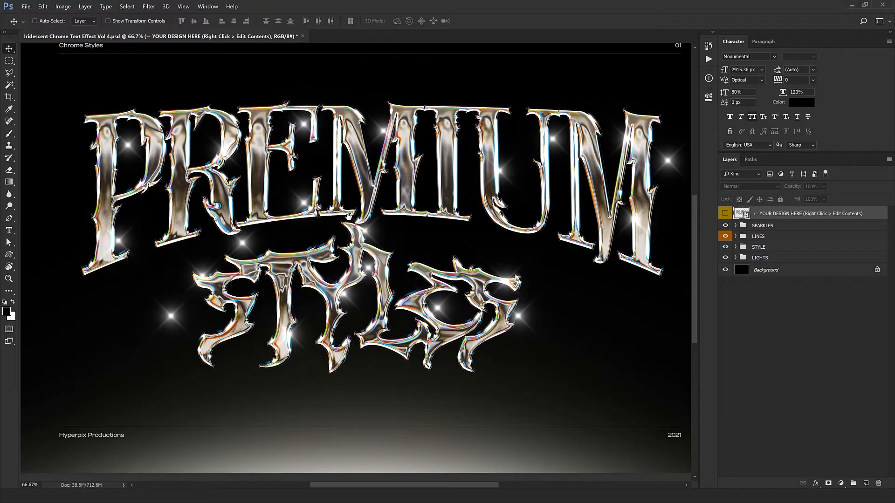
key(ctrl+minus)
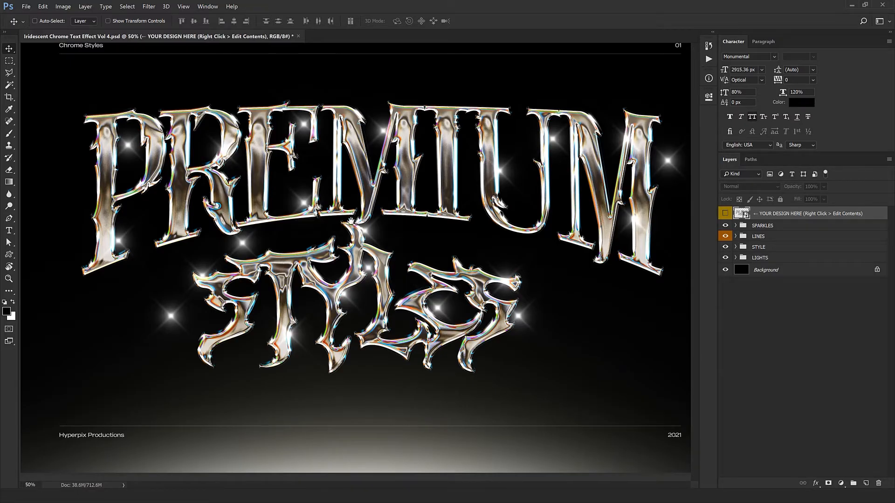
key(ctrl+plus)
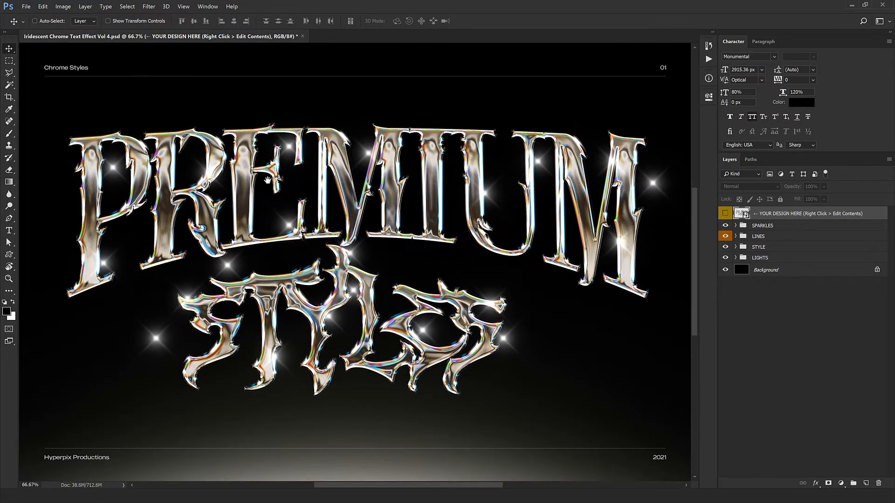
drag(229, 186, 370, 284)
key(ctrl+plus)
Step: Fit the canvas in view, expand the SPARKLES group and select its first Sparkle layer
key(ctrl+minus)
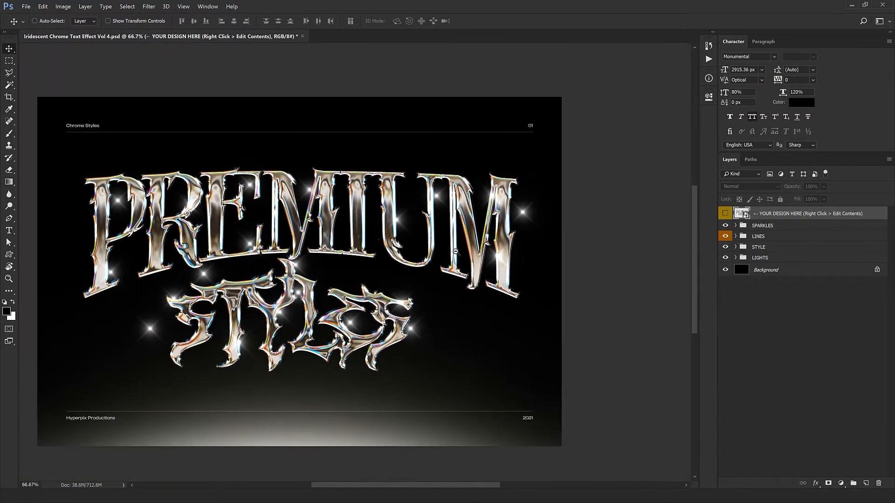
alt+click(455, 251)
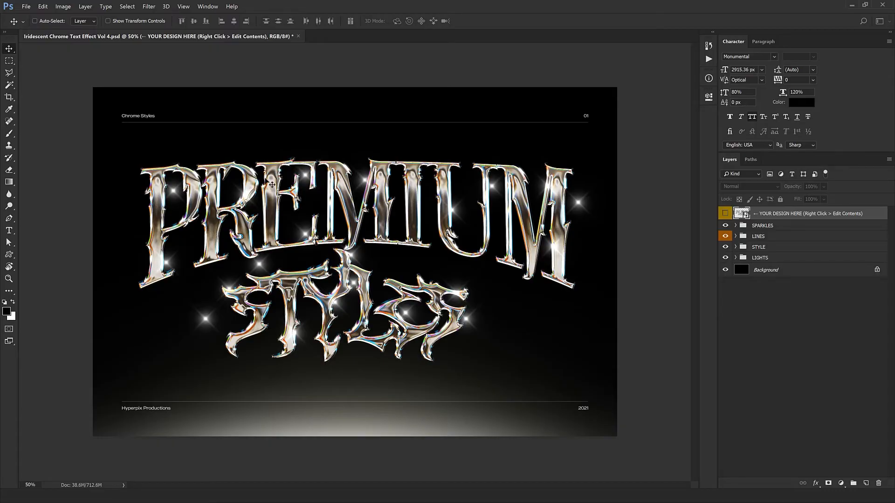
click(761, 226)
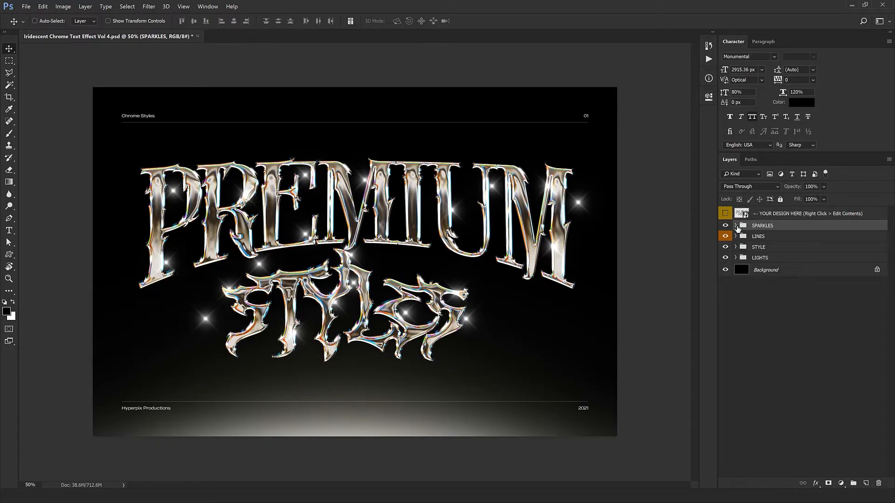
click(736, 225)
click(771, 240)
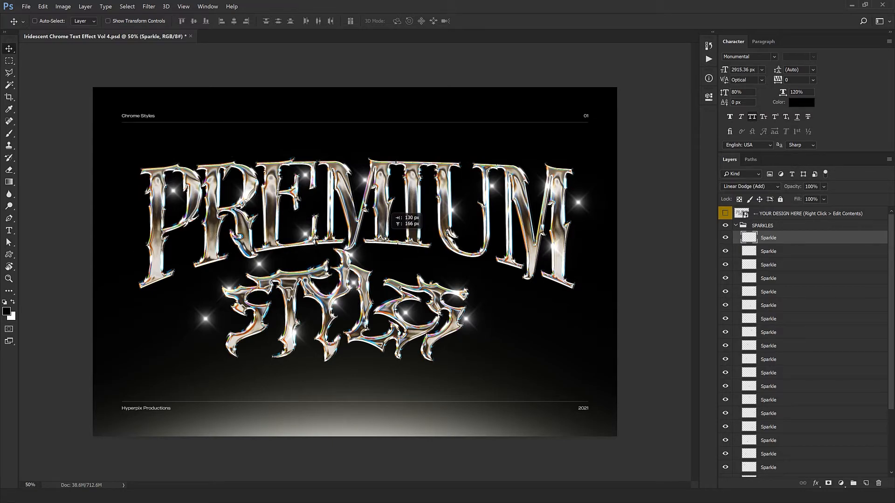
Step: Move the first sparkle onto the top of the R at 100% zoom
key(ctrl+t)
key(Escape)
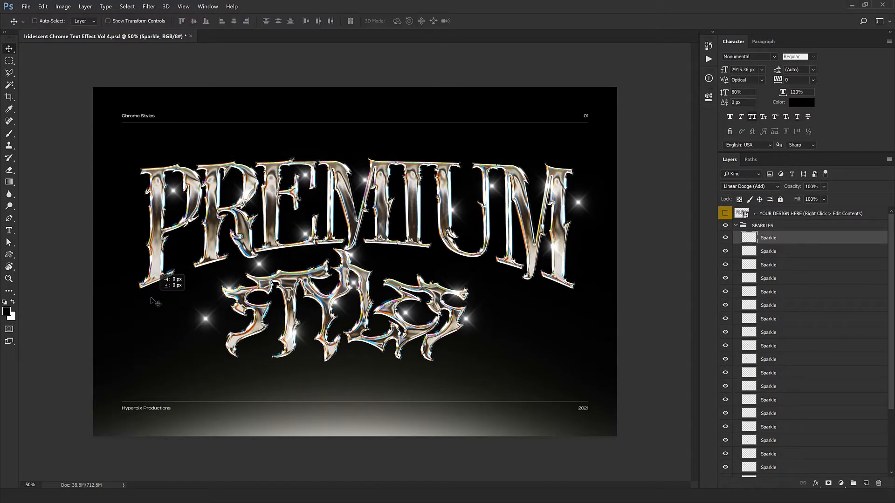
drag(155, 303, 238, 164)
key(ctrl+plus)
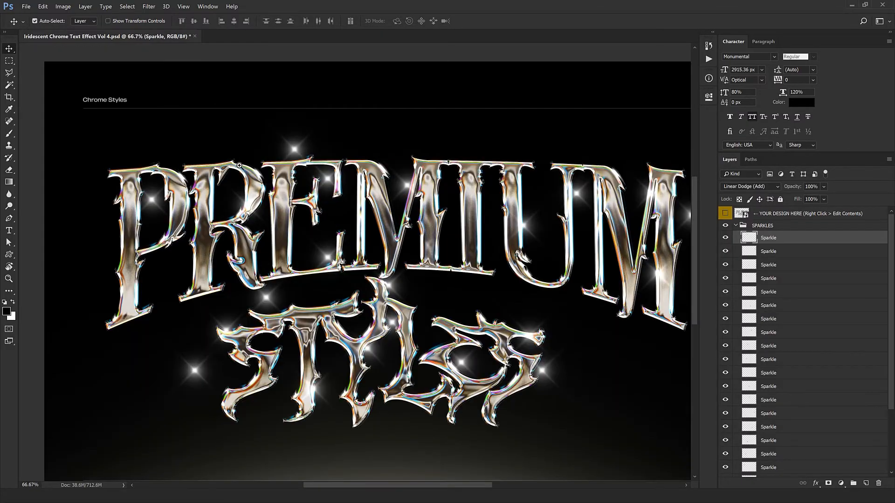
key(ctrl+plus)
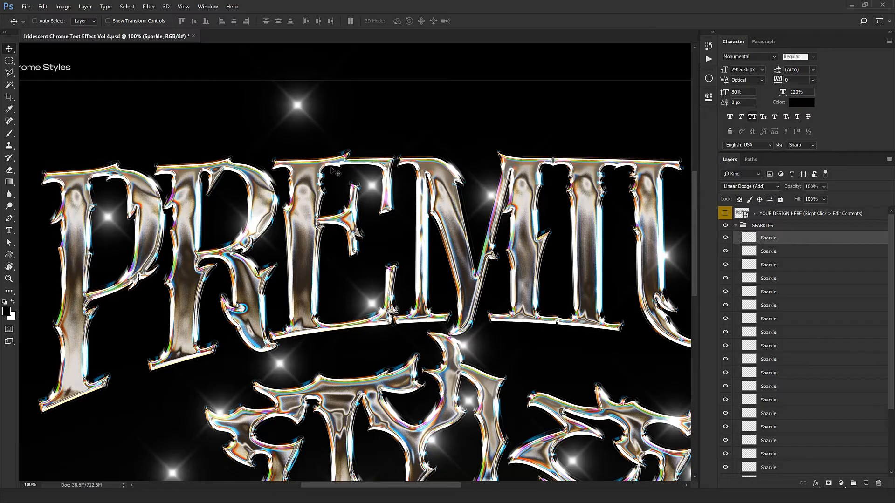
drag(333, 167, 288, 216)
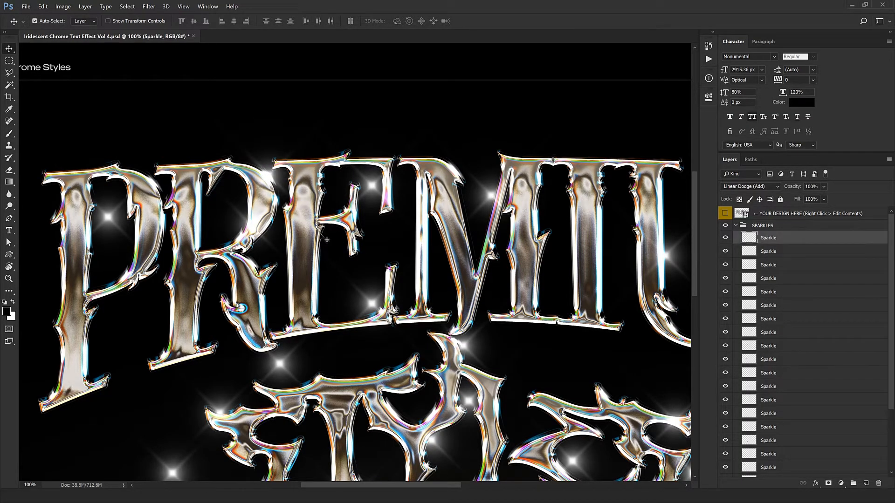
Step: Resize the top sparkle slightly, then zoom back out to 66.7% to see the whole artwork
key(ctrl+y)
key(ctrl+t)
mouse_move(339, 235)
mouse_down()
mouse_move(322, 217)
mouse_move(334, 229)
mouse_up()
drag(337, 229, 417, 288)
key(Return)
key(ctrl+minus)
drag(449, 317, 343, 186)
Step: Reposition the second through fifth sparkles, including one on the M, around the lettering
click(769, 251)
drag(367, 275, 339, 293)
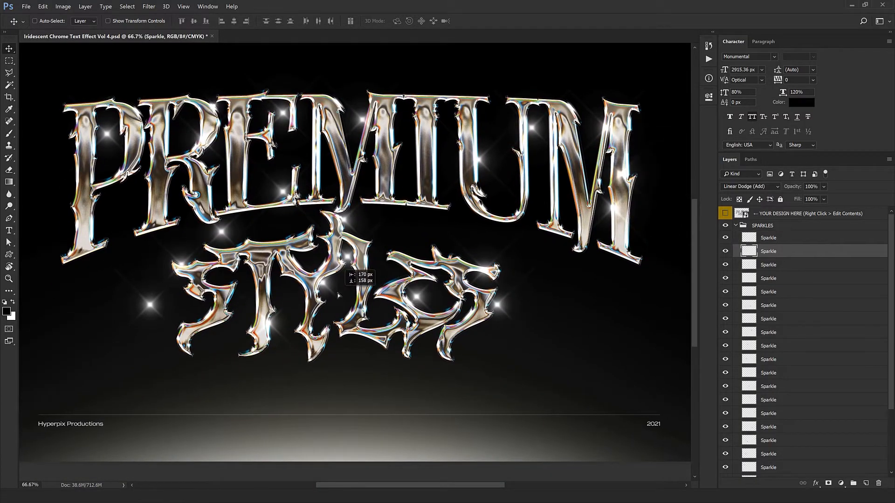
drag(569, 268, 626, 222)
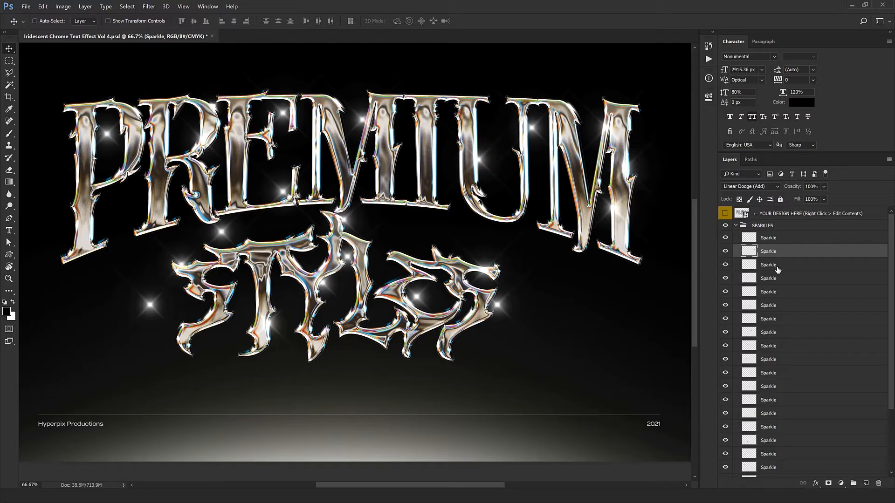
click(777, 269)
drag(514, 305, 460, 310)
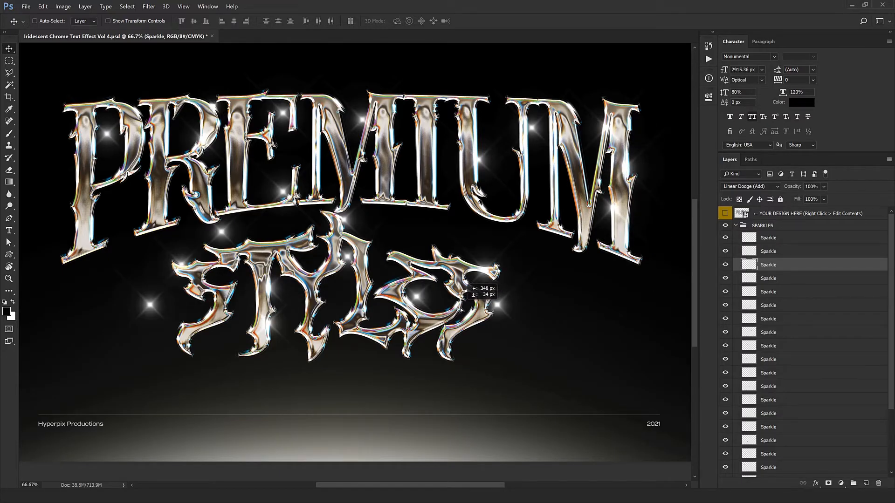
click(800, 281)
mouse_move(339, 366)
mouse_down()
mouse_move(329, 386)
mouse_move(330, 376)
mouse_up()
click(782, 293)
drag(345, 345, 256, 410)
drag(484, 346, 448, 362)
drag(549, 211, 434, 268)
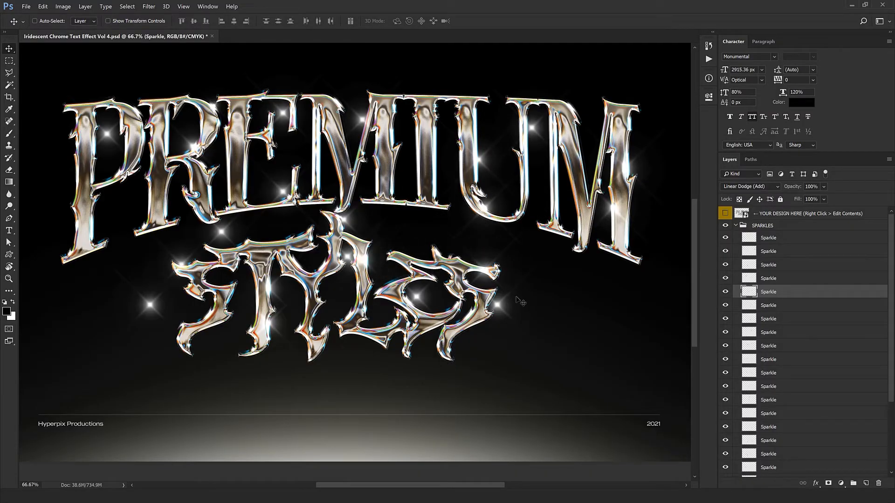
Step: Delete seven selected Sparkle layers from the SPARKLES group
click(777, 312)
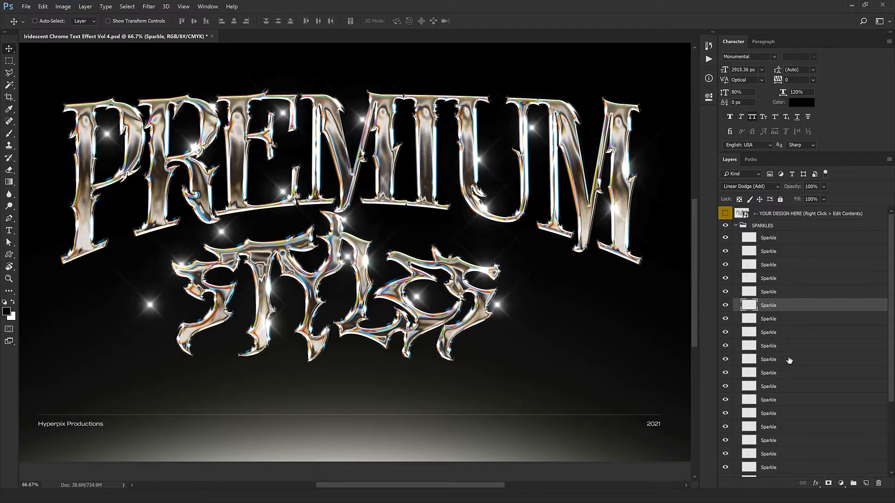
shift+click(759, 391)
click(878, 483)
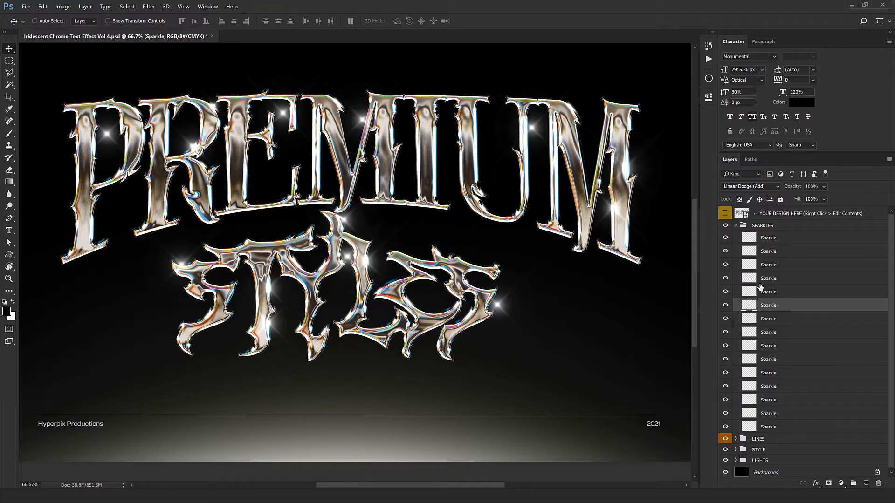
click(735, 227)
click(769, 239)
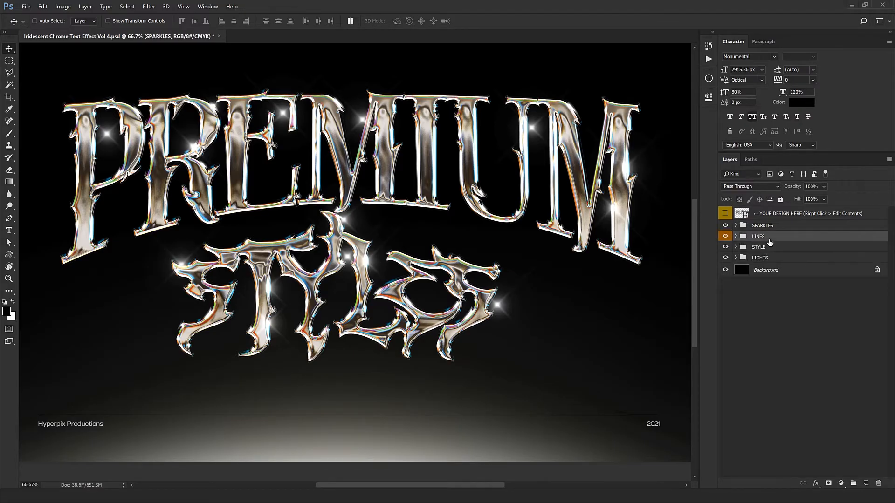
drag(522, 231, 539, 317)
alt+click(539, 317)
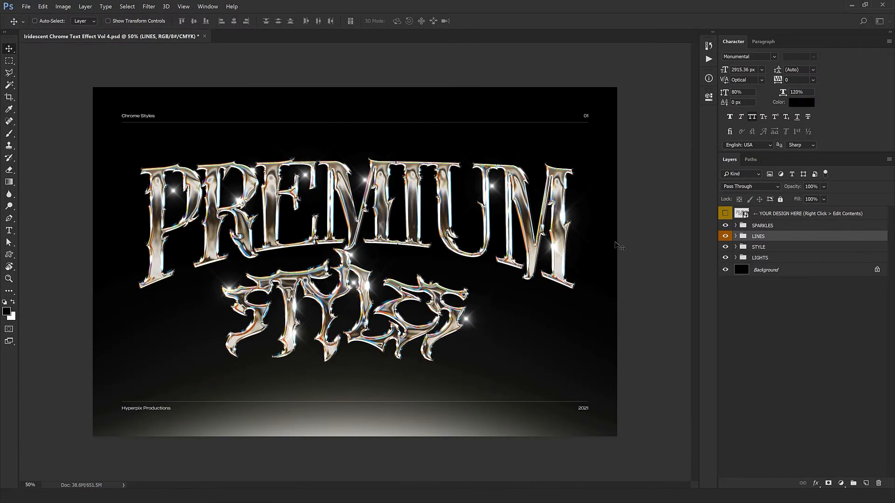
click(726, 237)
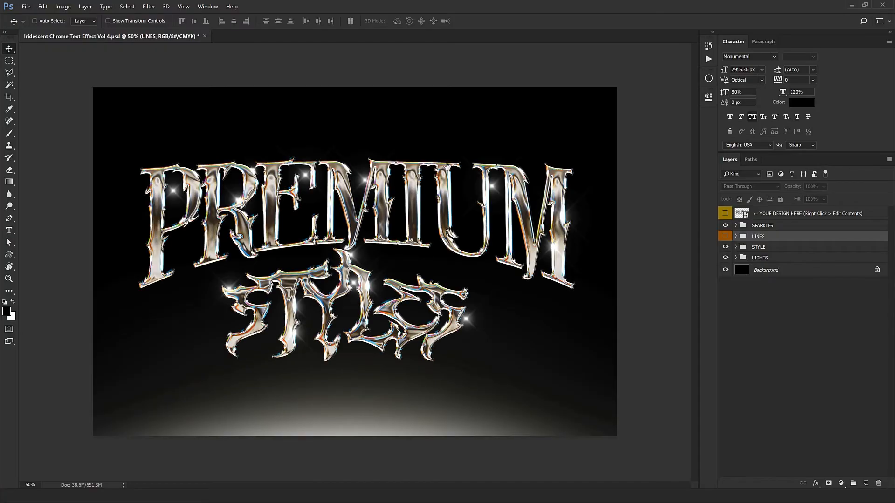
click(725, 237)
click(725, 236)
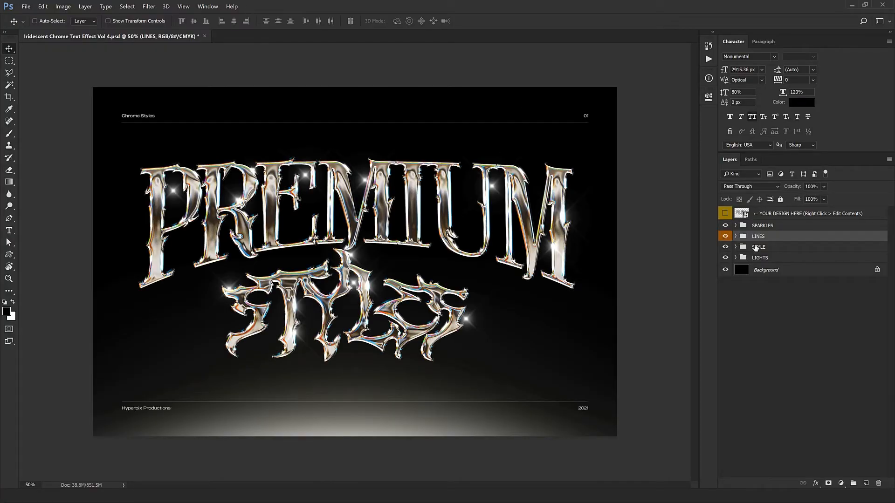
click(736, 236)
click(756, 247)
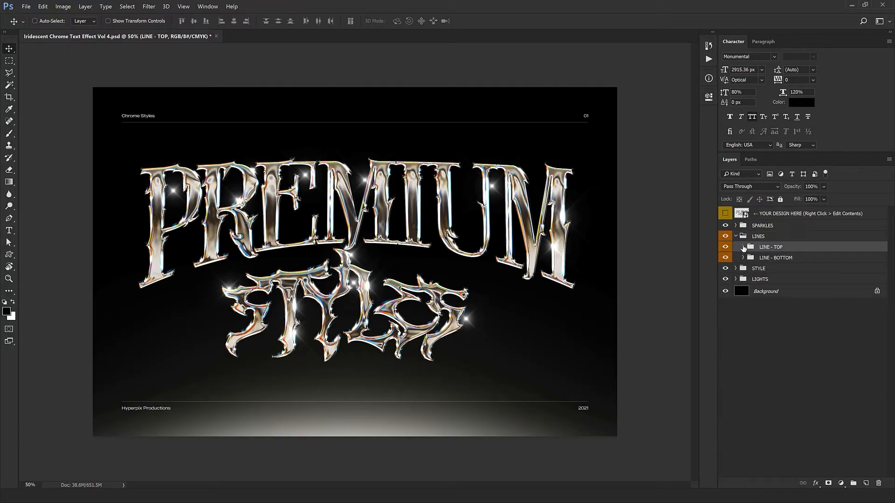
click(743, 247)
click(783, 259)
key(t)
key(ctrl+a)
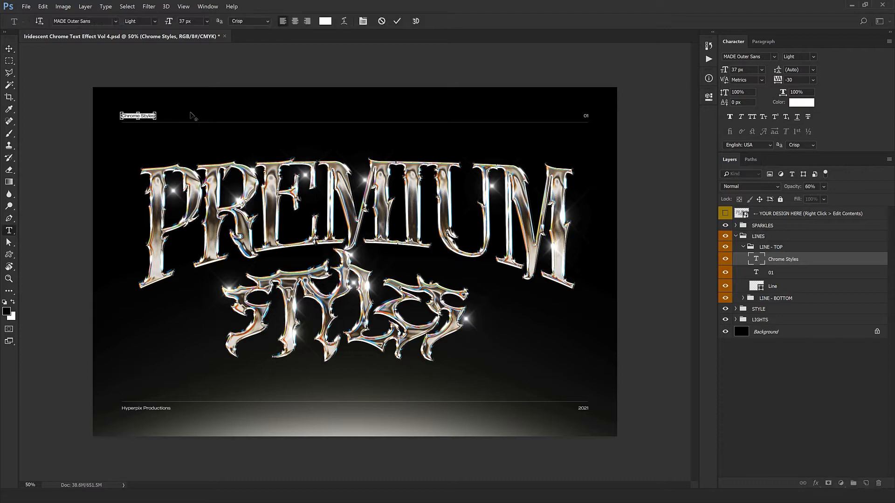
click(396, 21)
key(v)
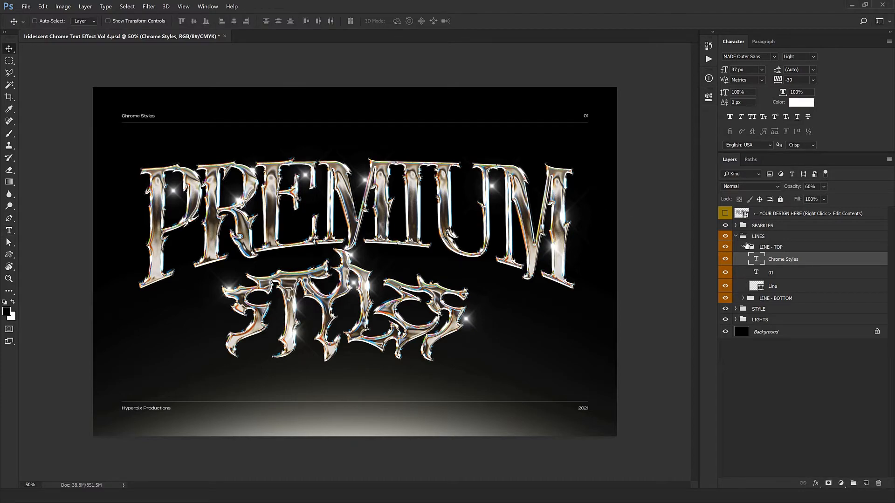
click(747, 247)
click(743, 247)
click(741, 236)
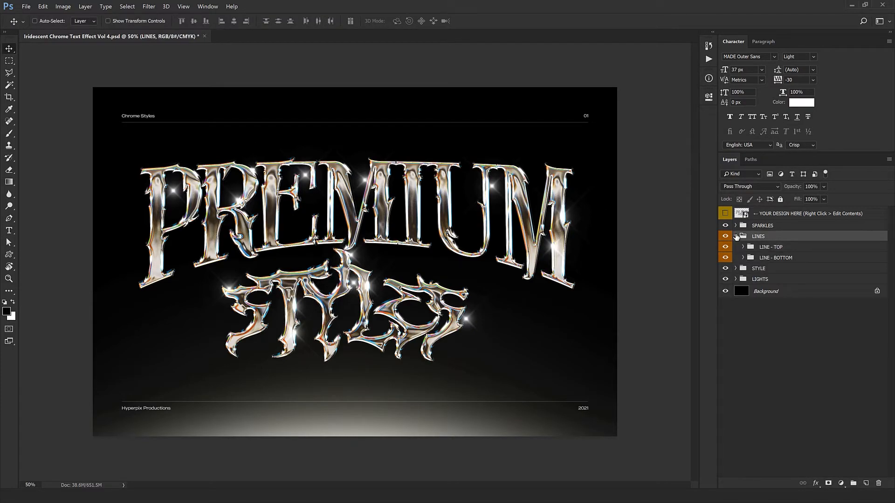
click(736, 236)
click(776, 247)
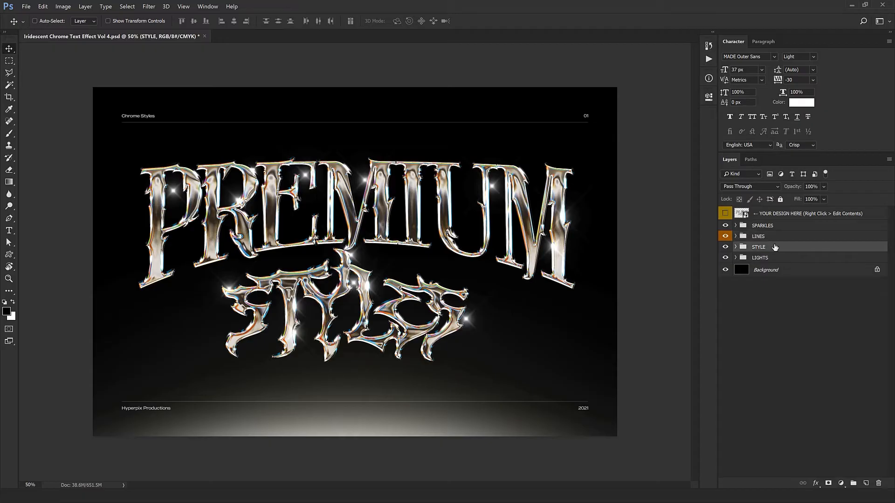
click(736, 247)
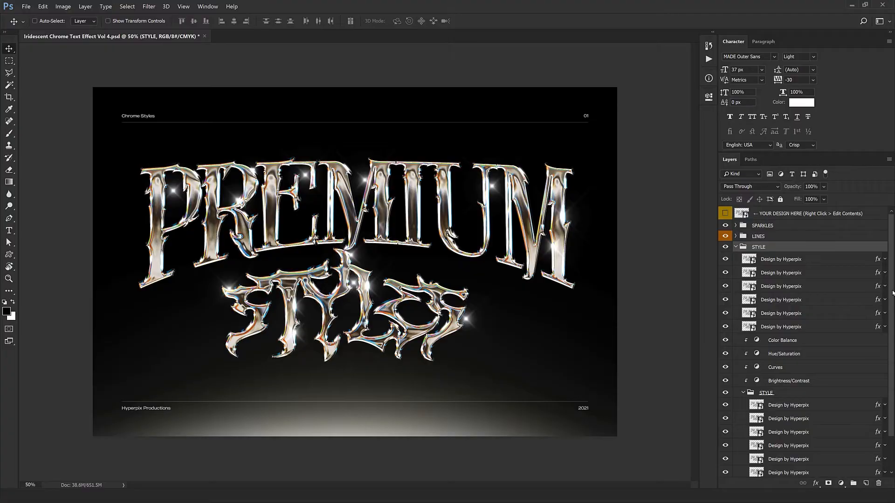
scroll(772, 273, down, 3)
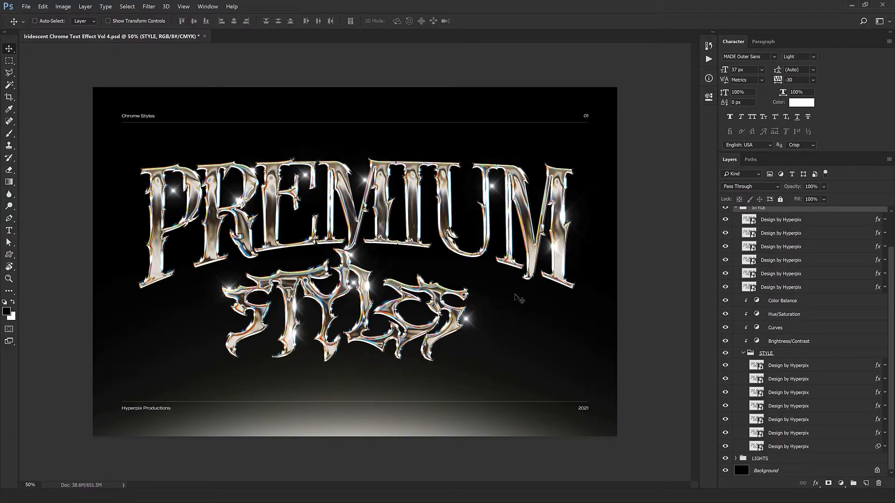
click(795, 421)
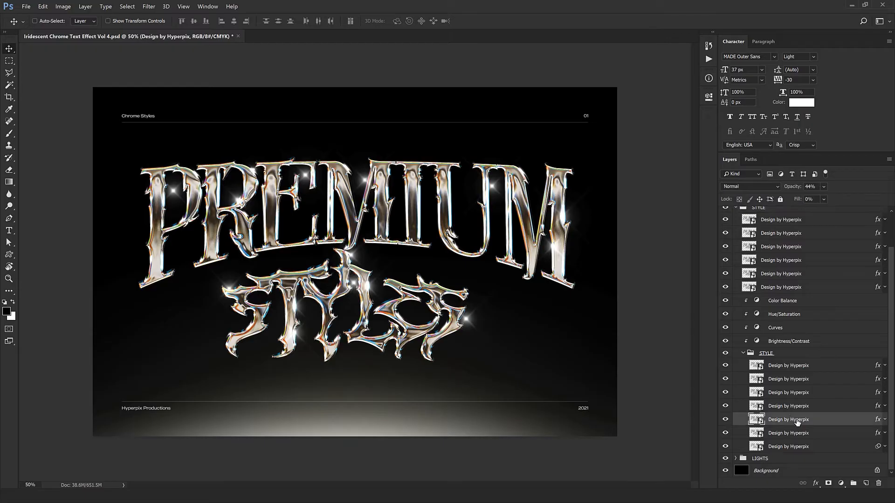
shift+click(796, 409)
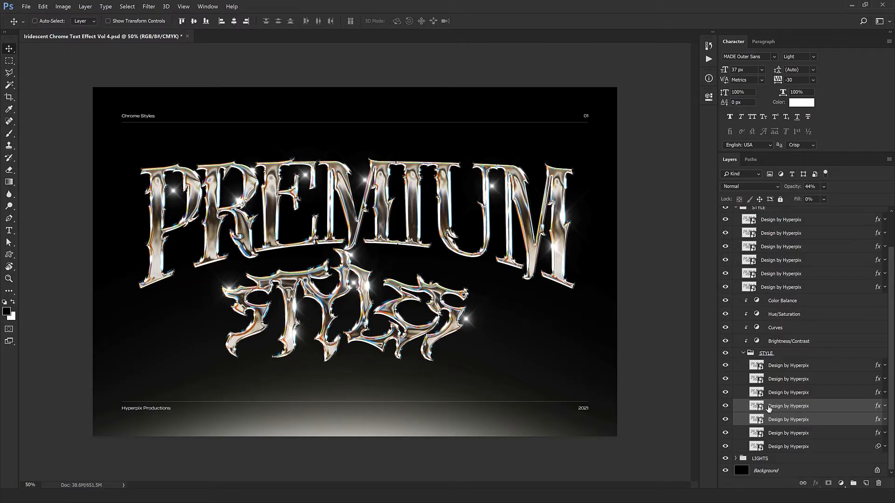
scroll(763, 423, up, 3)
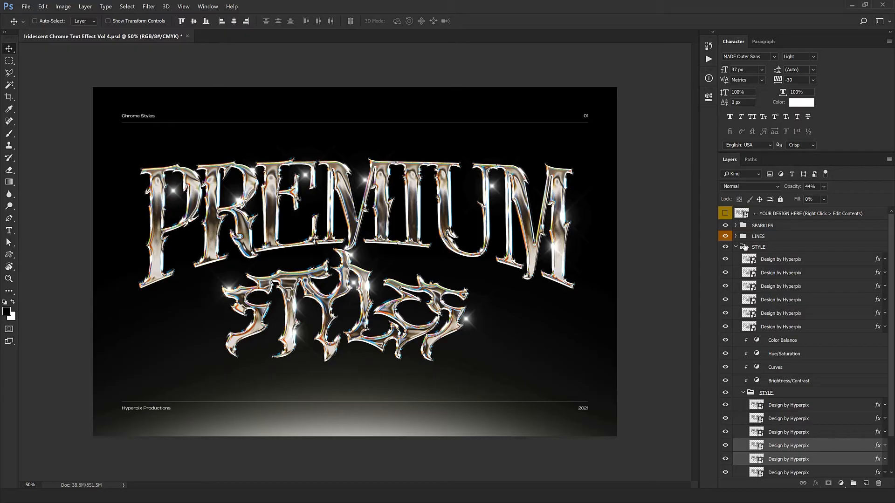
click(736, 248)
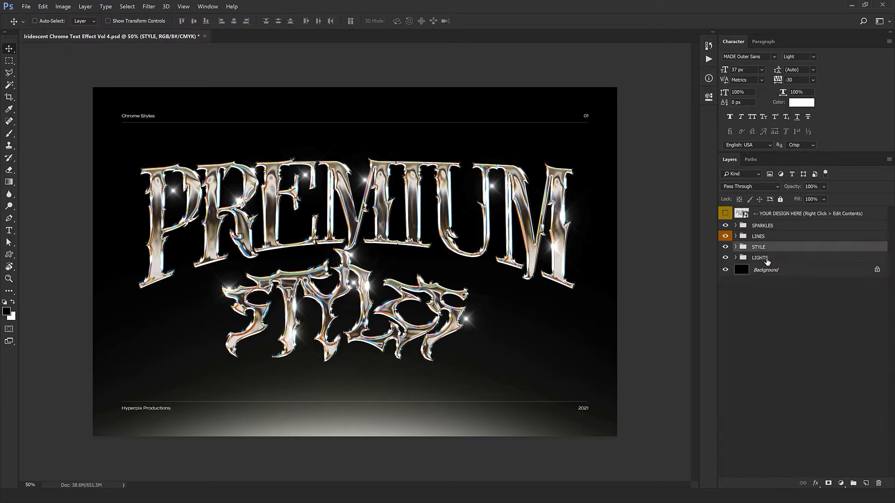
click(758, 262)
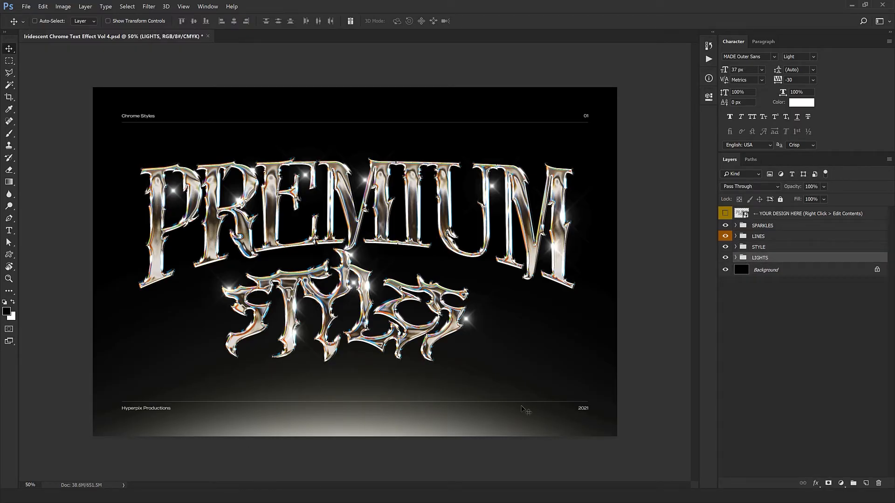
click(725, 259)
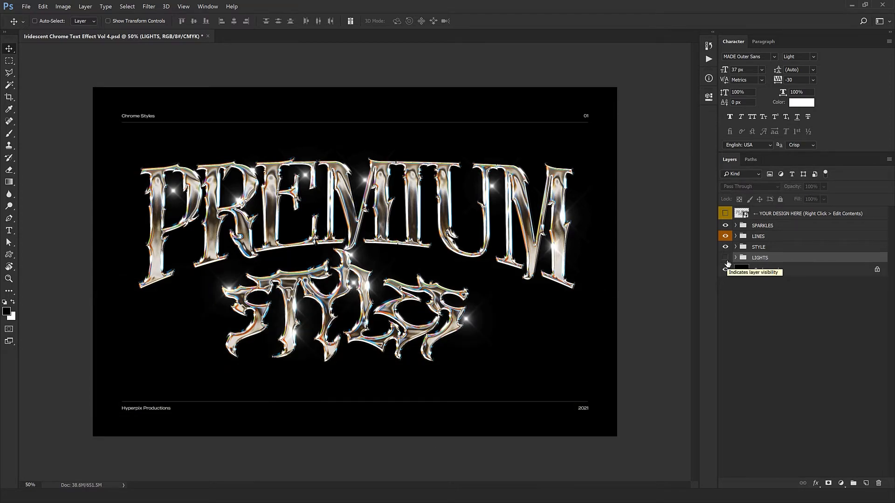
click(726, 258)
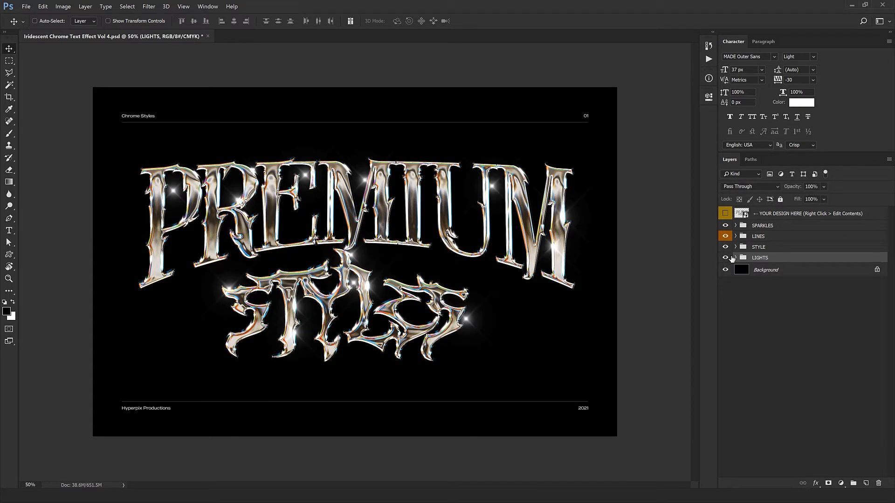
click(736, 258)
click(870, 271)
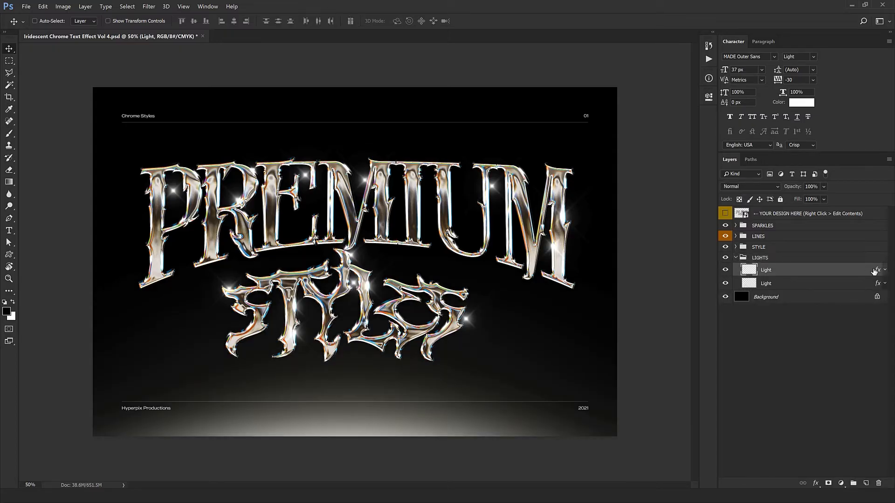
double_click(877, 273)
drag(763, 201, 602, 301)
click(633, 397)
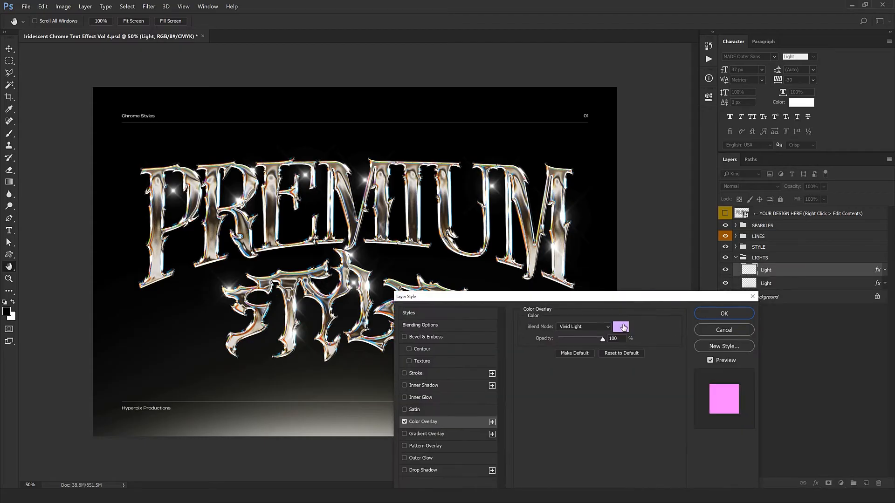
click(724, 313)
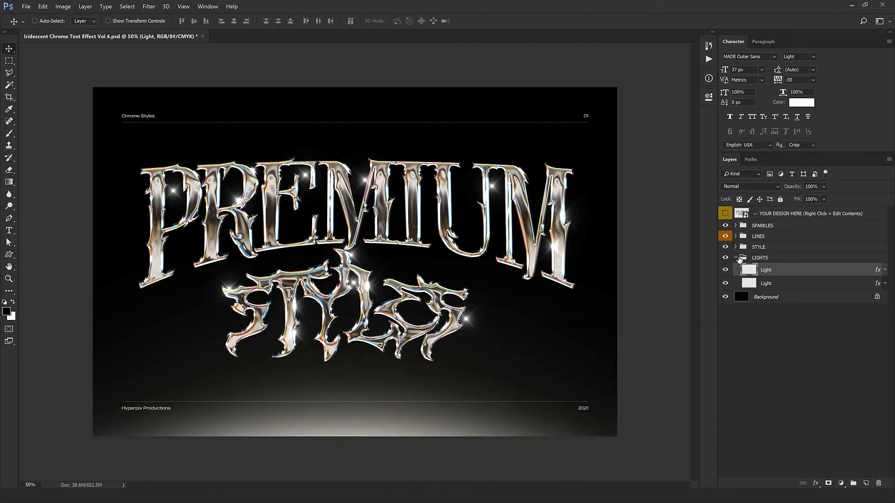
click(745, 258)
double_click(735, 260)
click(594, 127)
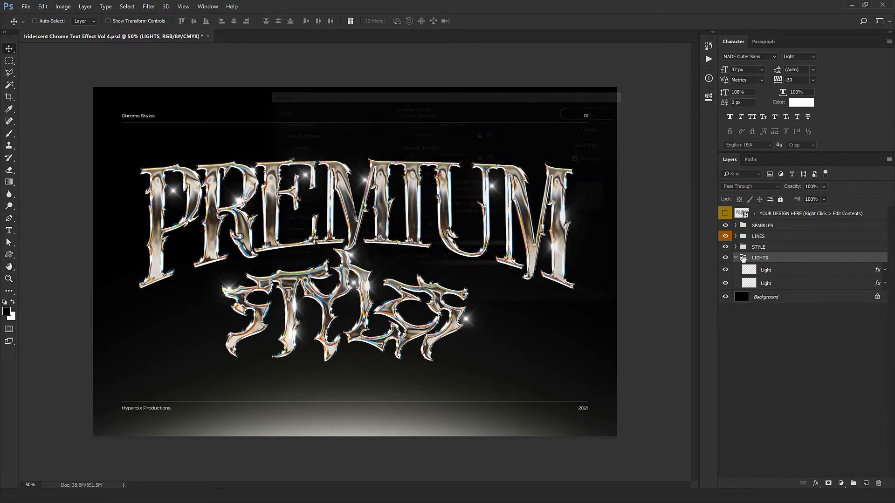
click(735, 259)
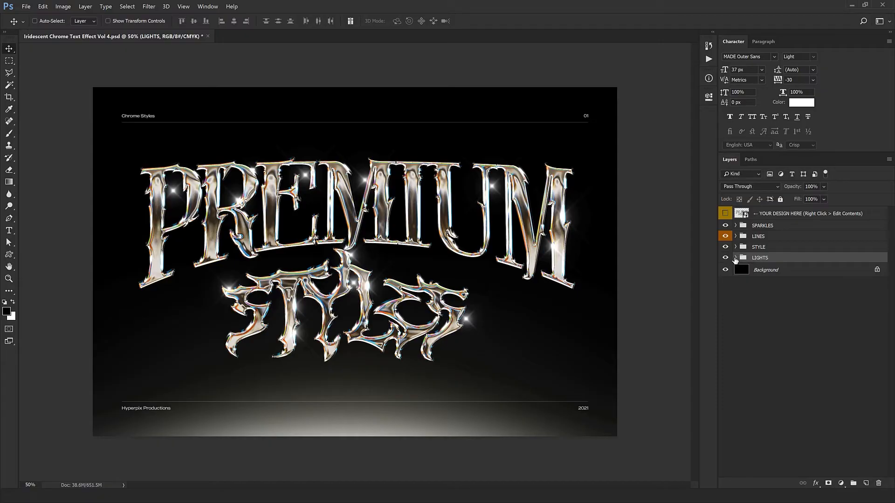
click(772, 247)
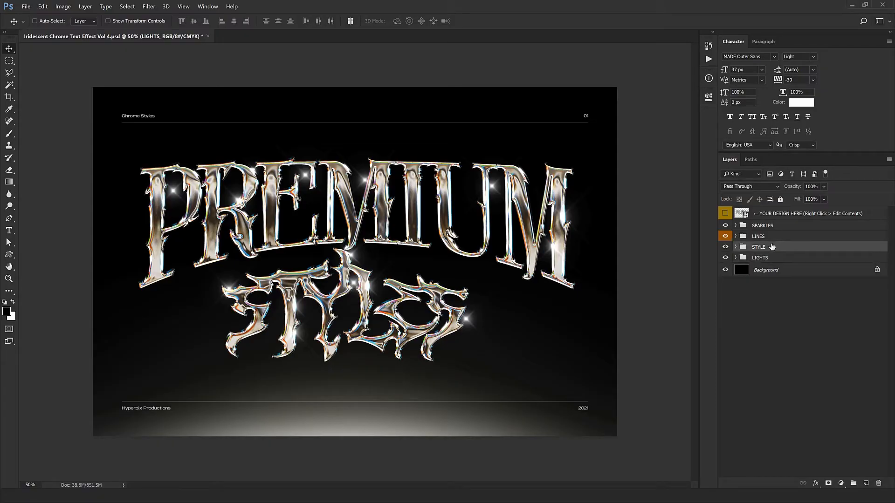
Step: Show only the STYLE group and pan over its chrome lettering at 100% zoom
alt+click(726, 247)
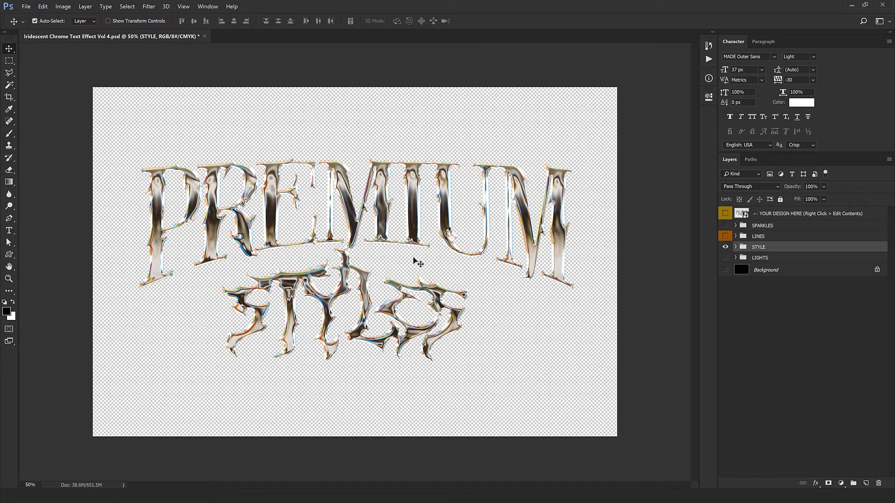
key(ctrl+0)
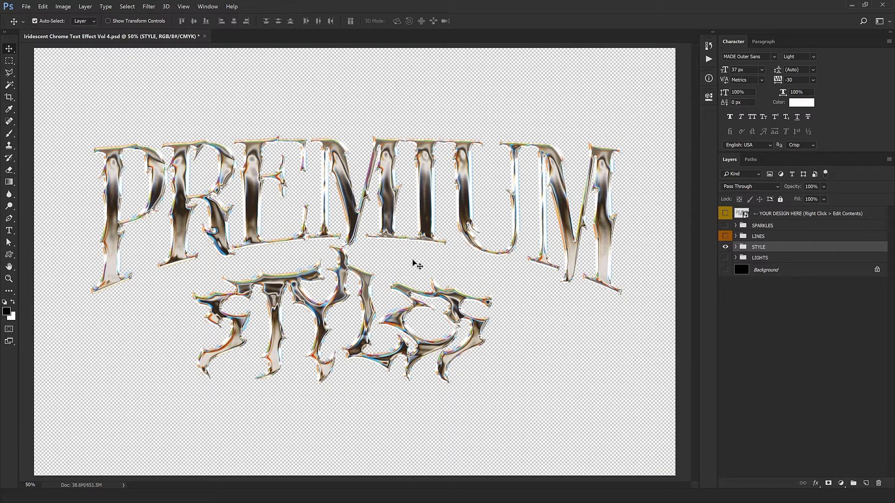
key(ctrl+1)
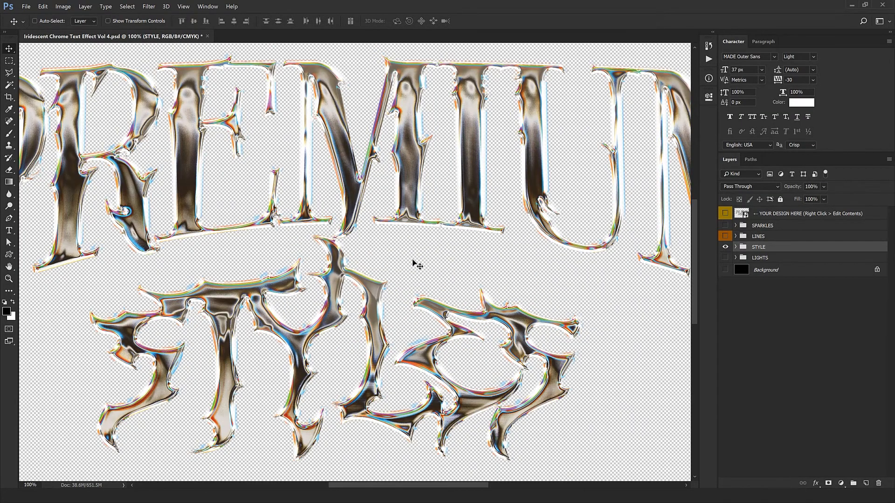
drag(412, 260, 485, 291)
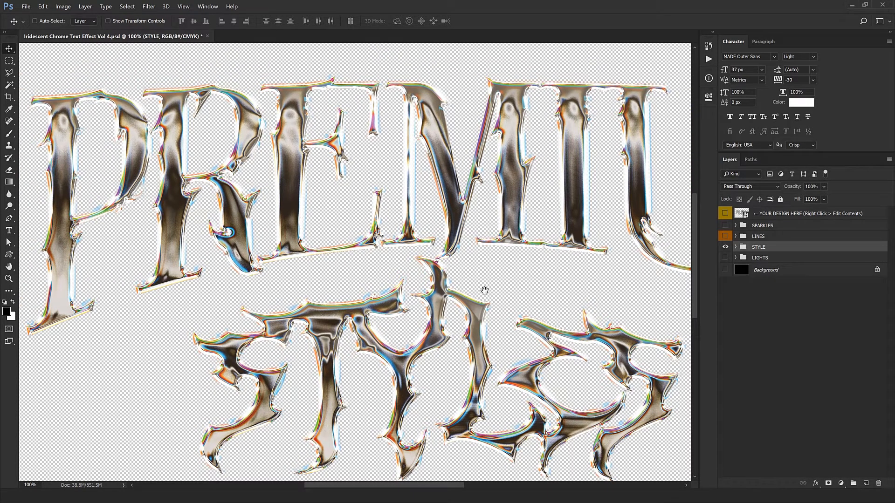
drag(445, 305, 443, 232)
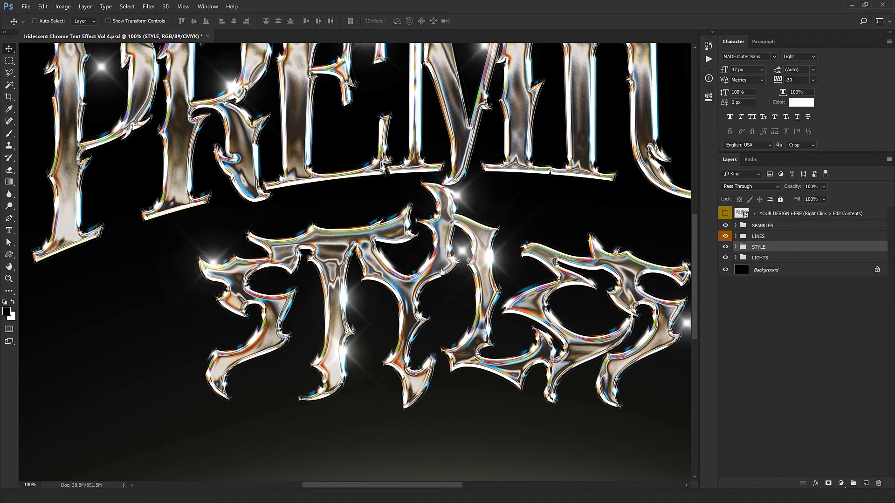
Step: Zoom out to the whole poster and Edit Contents of the YOUR DESIGN HERE smart object
drag(458, 258, 443, 268)
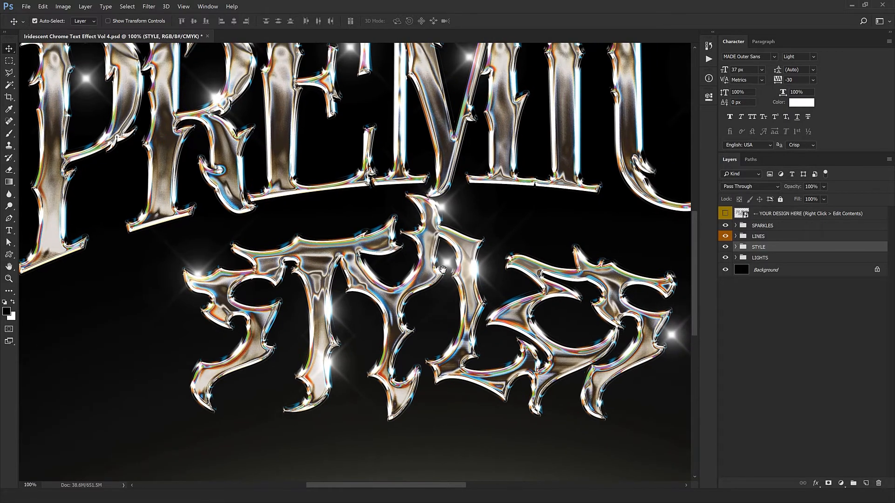
key(ctrl+minus)
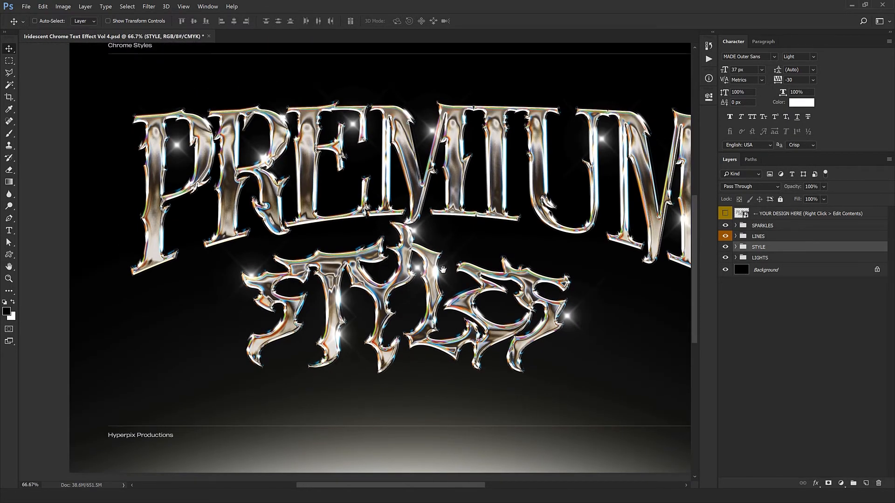
drag(439, 269, 422, 266)
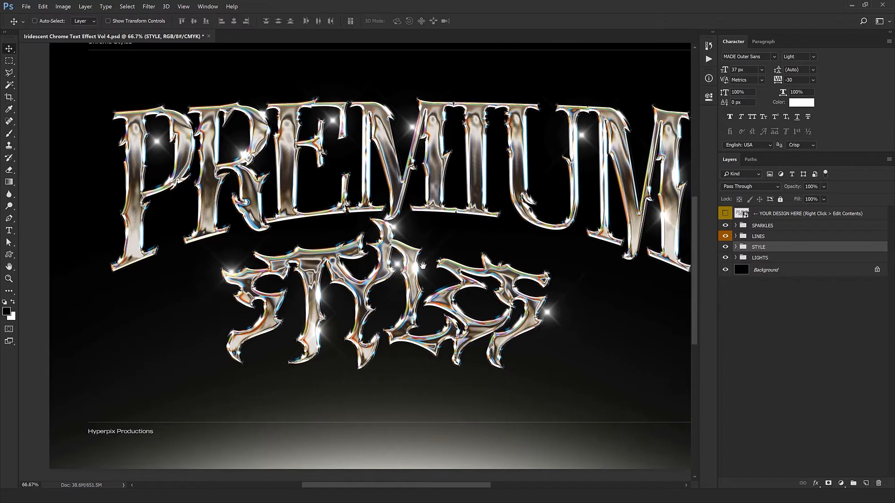
click(823, 213)
right_click(794, 214)
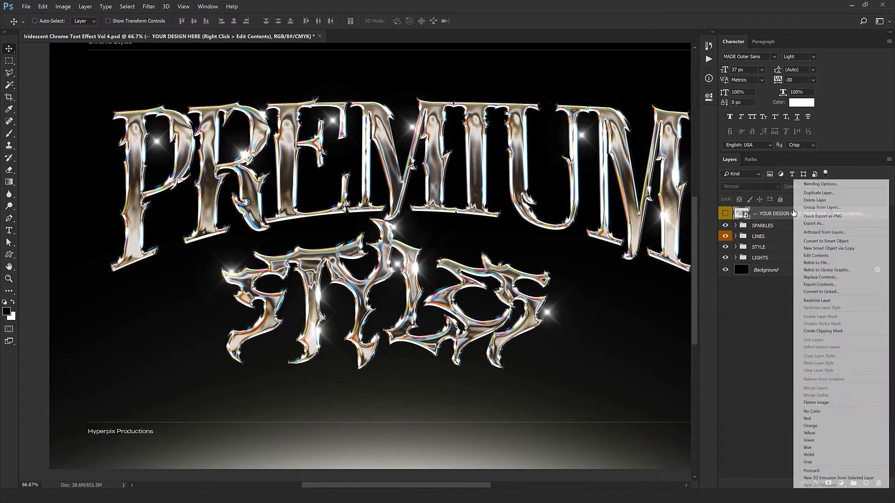
click(817, 256)
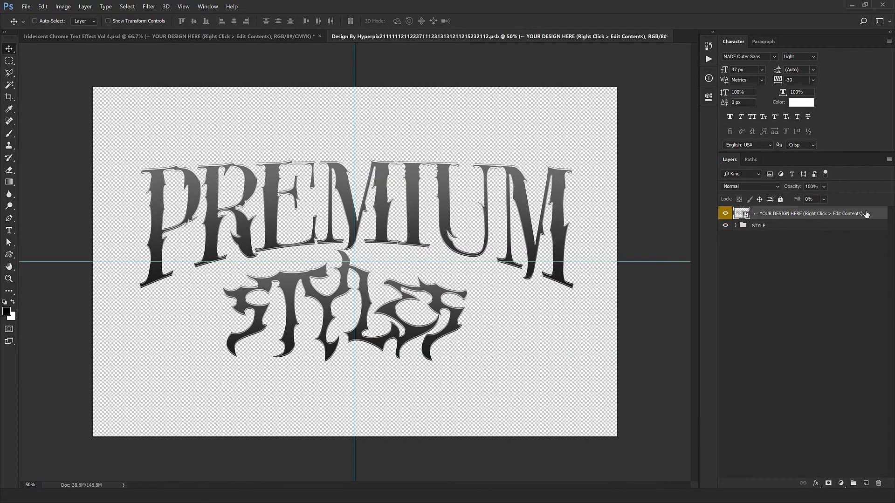
Step: In the nested design, place the red New Balance logo from 1.png
right_click(866, 214)
click(820, 256)
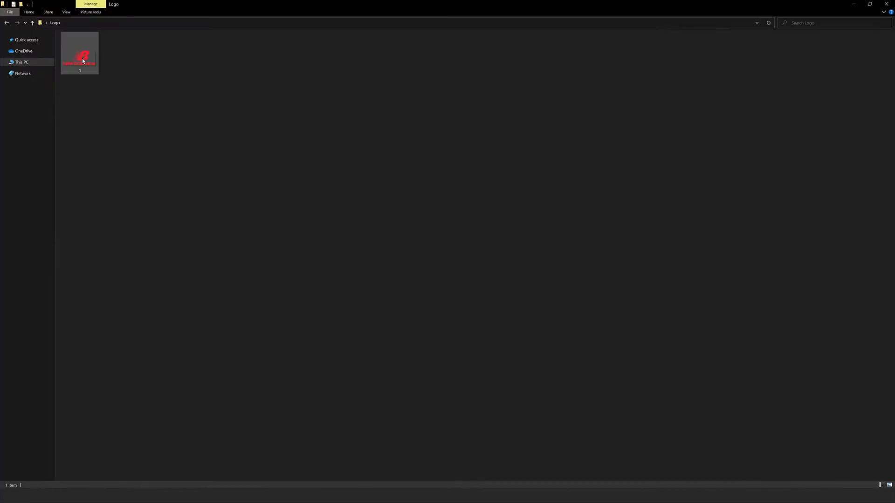
drag(83, 61, 521, 4)
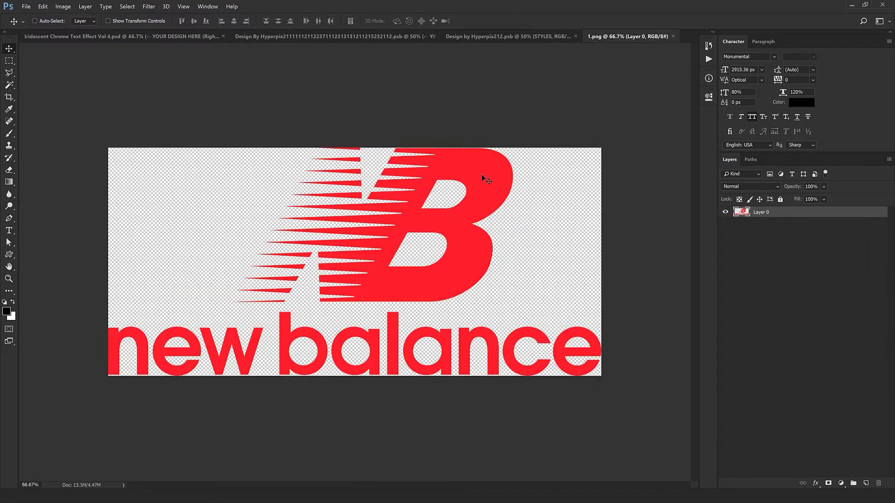
drag(481, 176, 428, 219)
key(ctrl+t)
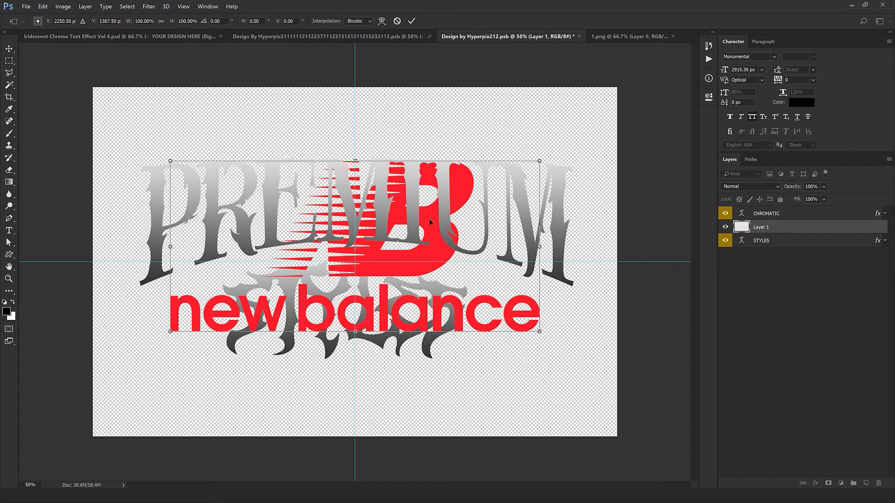
key(Return)
Step: Delete the CHROMATIC (PREMIUM) text layer and move STYLES down below the logo
click(746, 217)
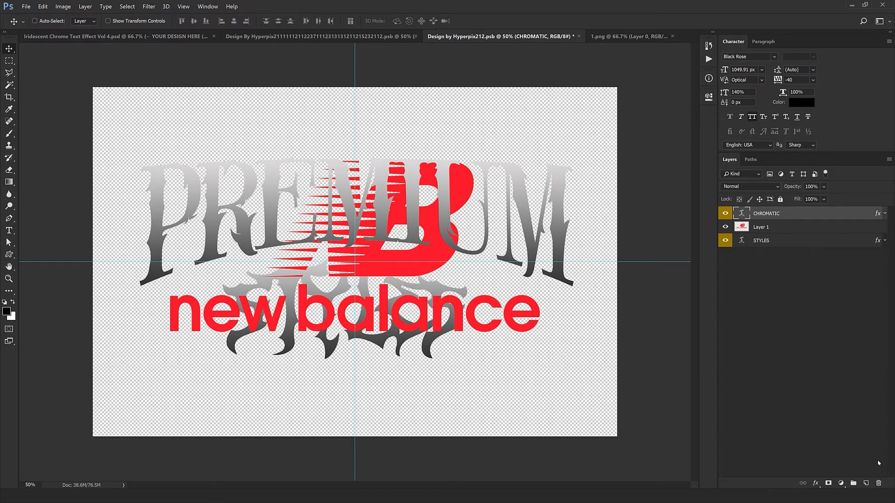
click(879, 483)
click(765, 227)
drag(530, 216, 526, 287)
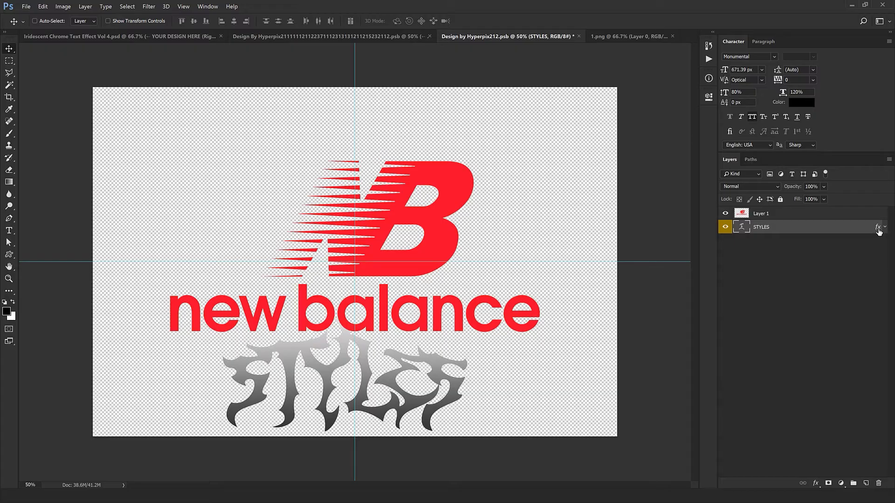
Step: Copy the STYLES layer's grey gradient style onto Layer 1, then delete the STYLES text layer
drag(878, 228, 877, 215)
key(ctrl+z)
right_click(804, 230)
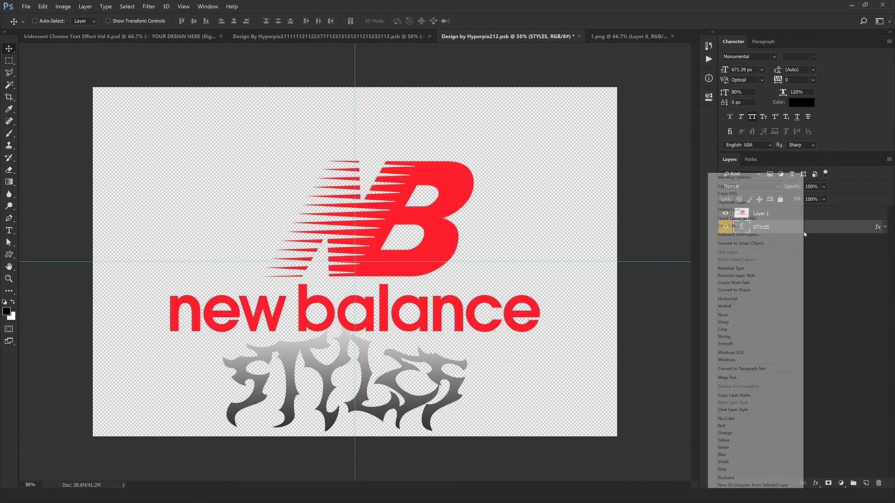
click(734, 395)
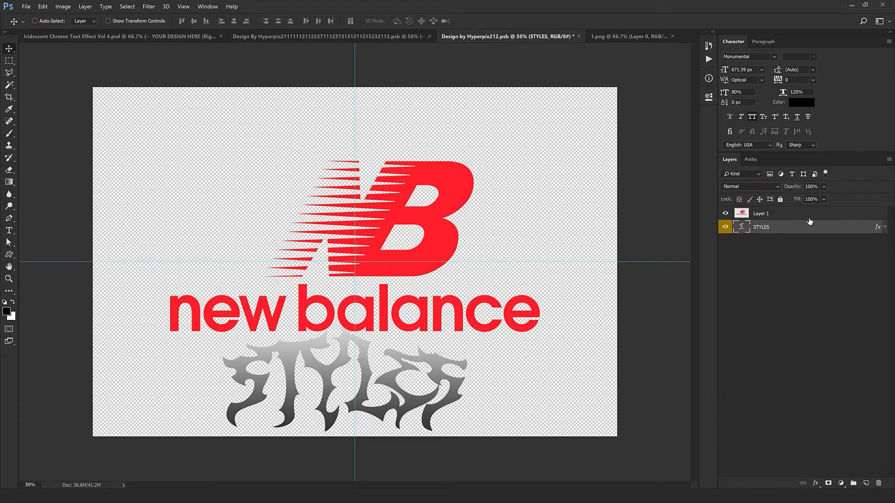
click(794, 214)
right_click(794, 214)
click(811, 349)
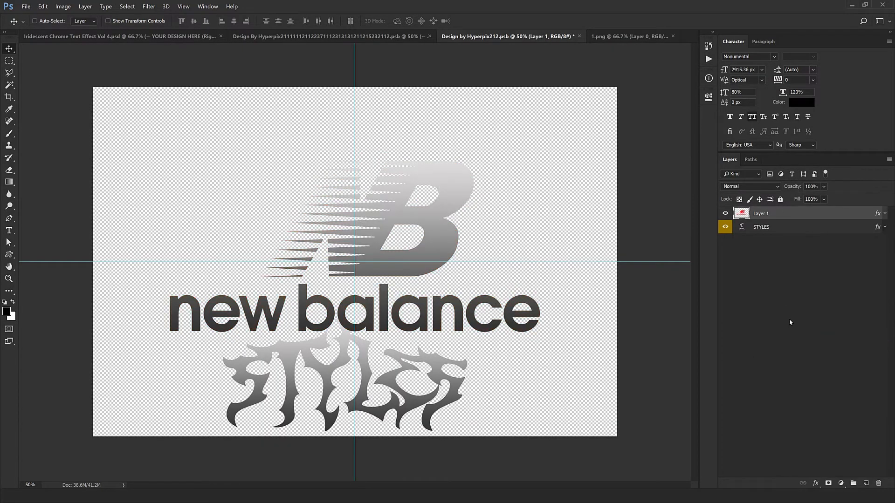
click(782, 232)
click(879, 483)
Step: Shift the logo's gradient overlay so it ends lighter, then close 1.png and the nested design
double_click(879, 214)
click(307, 286)
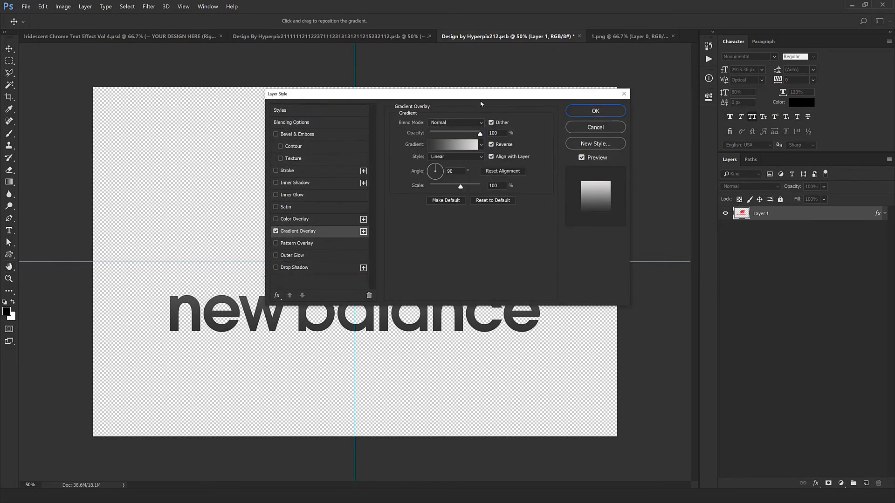
drag(487, 92, 647, 368)
drag(577, 233, 575, 247)
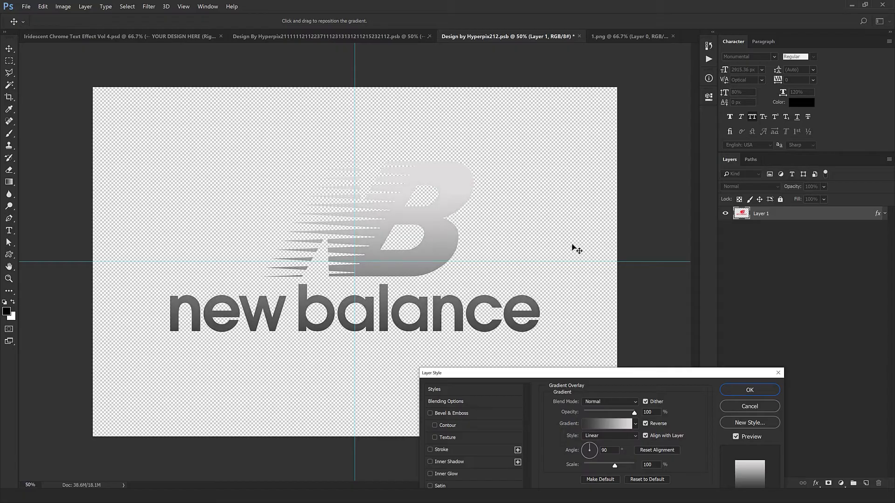
click(744, 392)
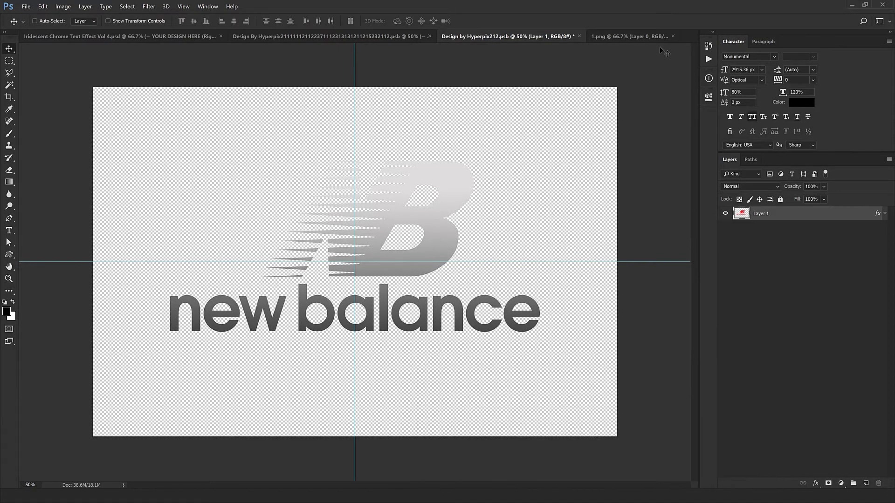
click(672, 36)
click(673, 36)
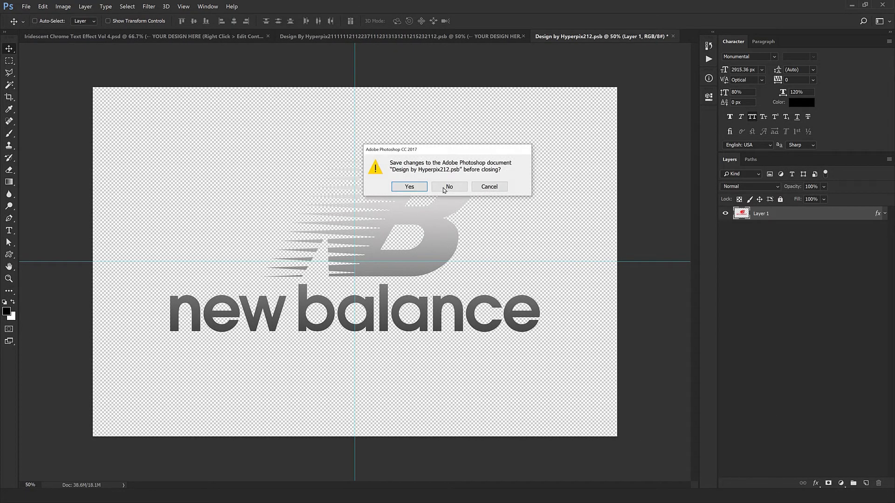
Step: Save the nested design and placeholder files on closing, then pan to centre the chrome logo
click(409, 187)
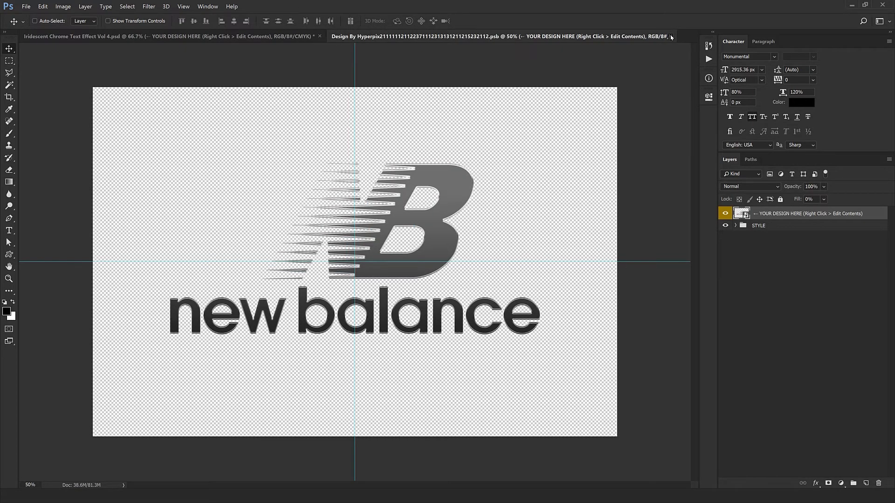
click(671, 37)
click(413, 188)
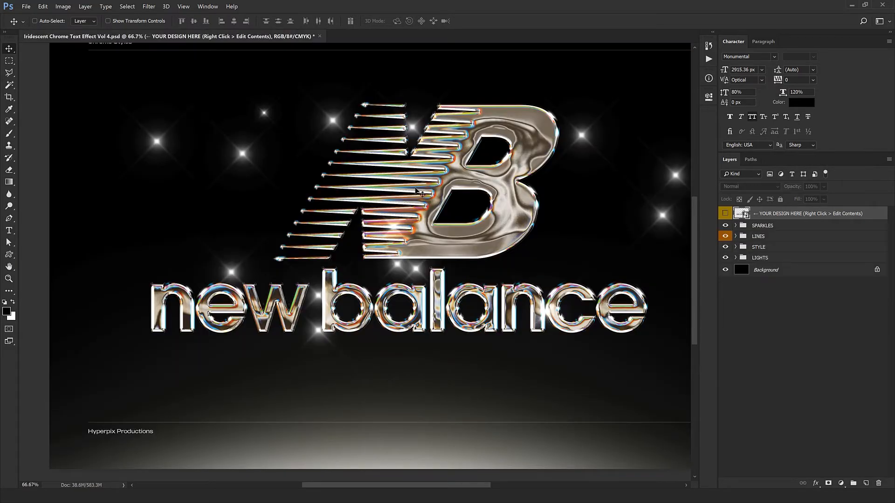
drag(439, 194, 397, 205)
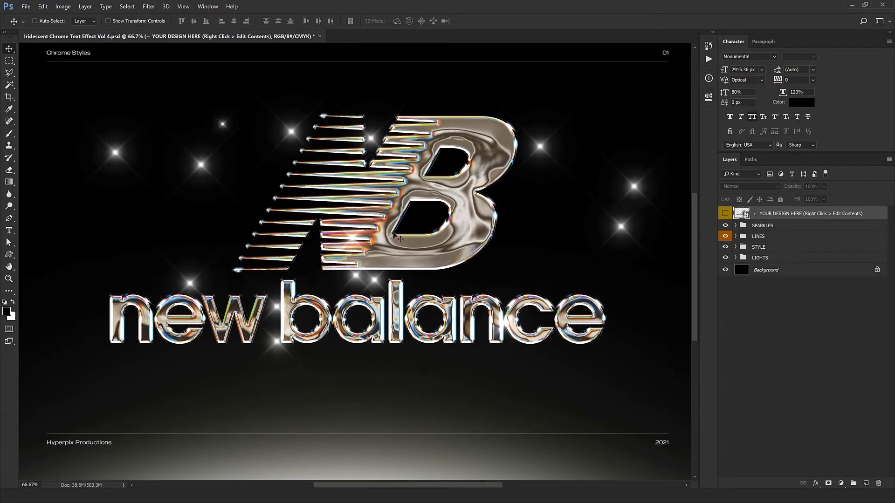
drag(400, 239, 403, 249)
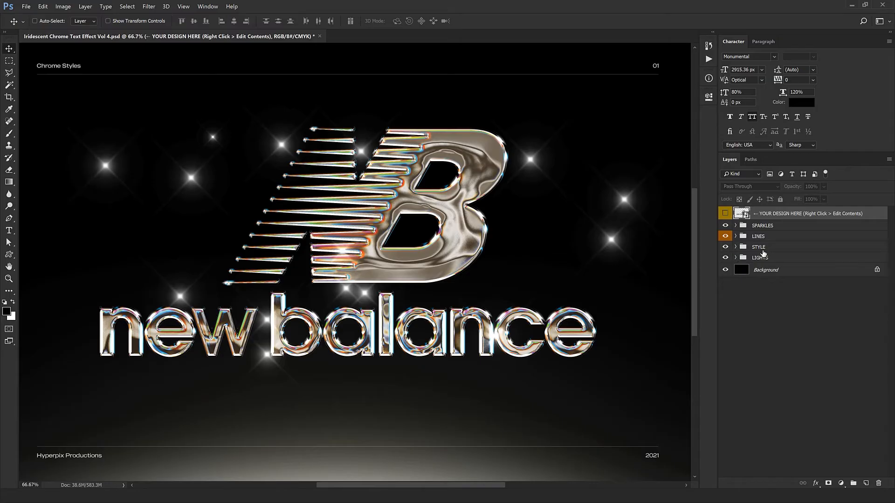
Step: Expand the nested STYLE group and hide one Design by Hyperpix layer, keeping the B's liquid-chrome texture
click(737, 248)
click(736, 248)
scroll(792, 327, down, 2)
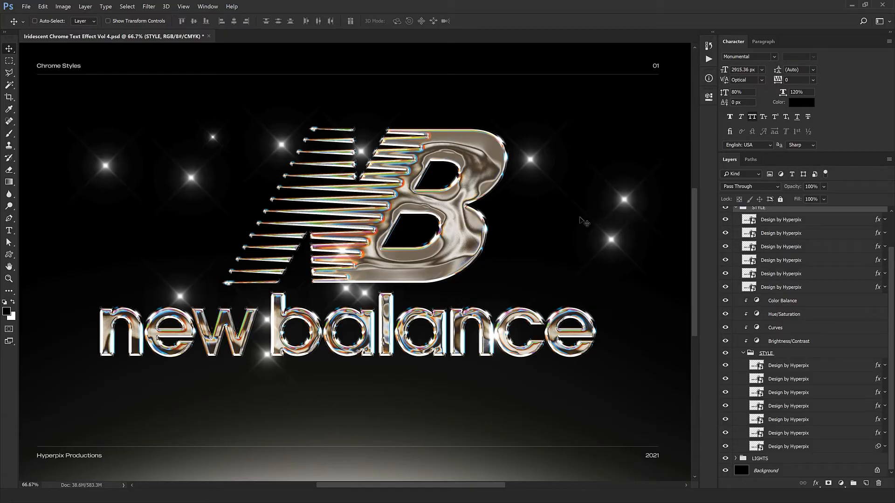
click(785, 420)
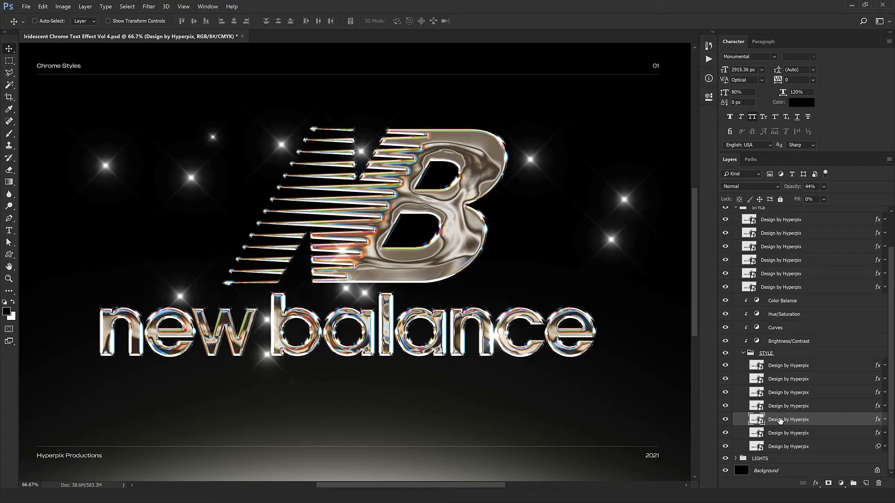
click(727, 407)
click(727, 421)
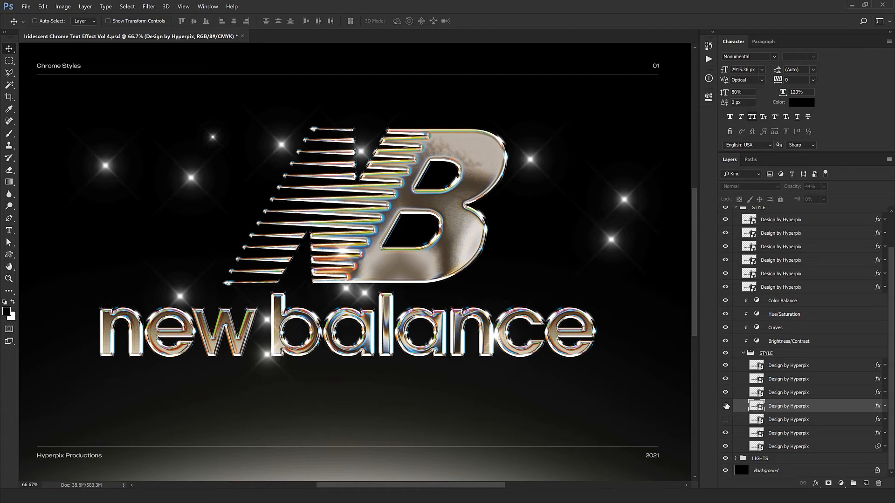
click(725, 420)
click(871, 421)
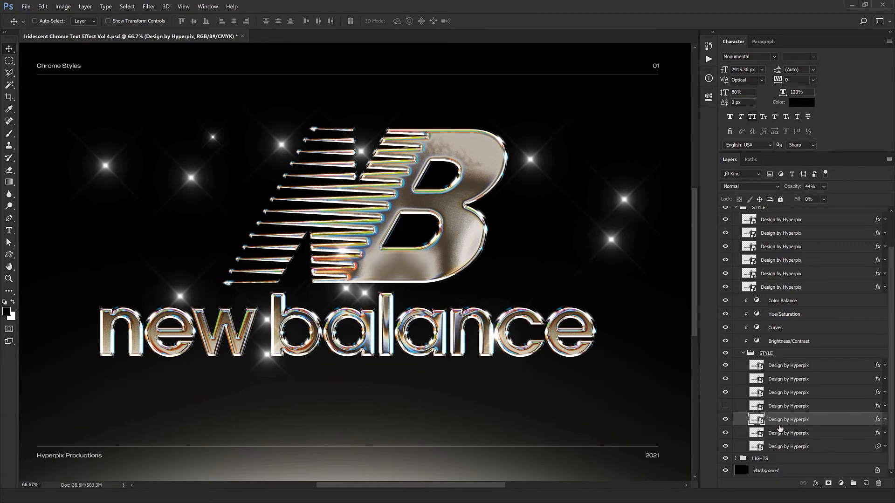
click(726, 420)
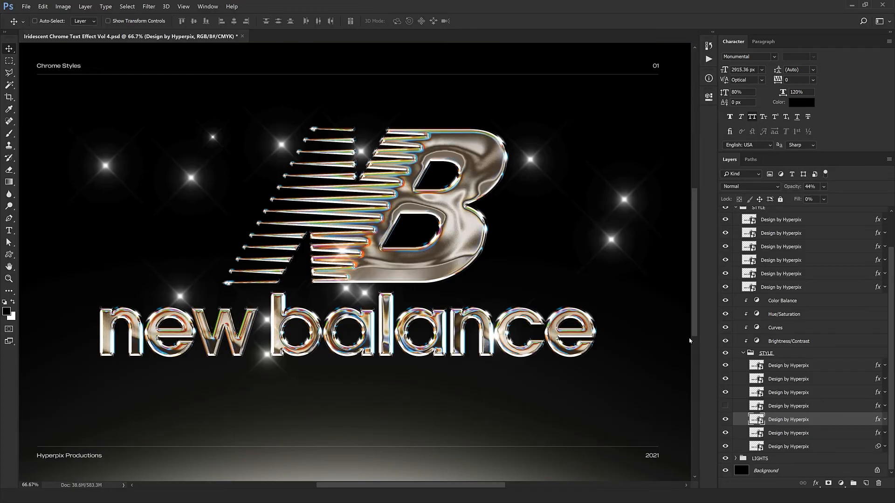
Step: Reduce a Design by Hyperpix layer's Bevel & Emboss size from 167 px to about 59 px
double_click(878, 421)
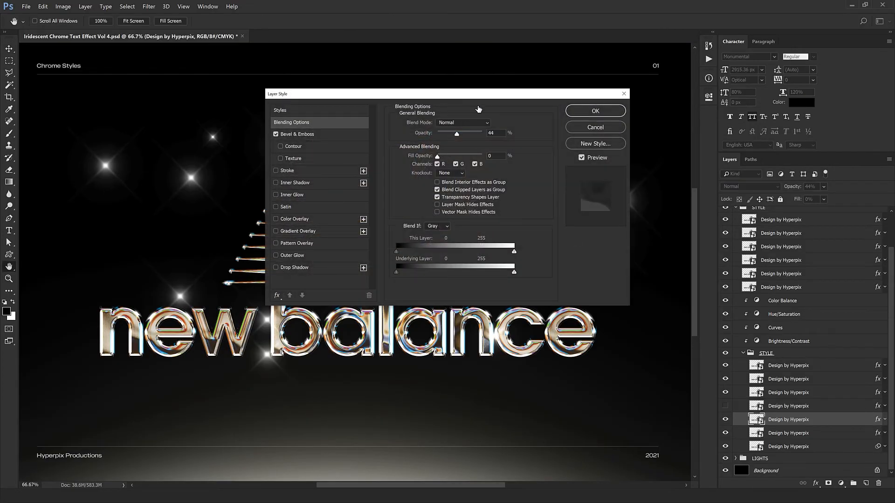
drag(509, 92, 702, 206)
click(493, 248)
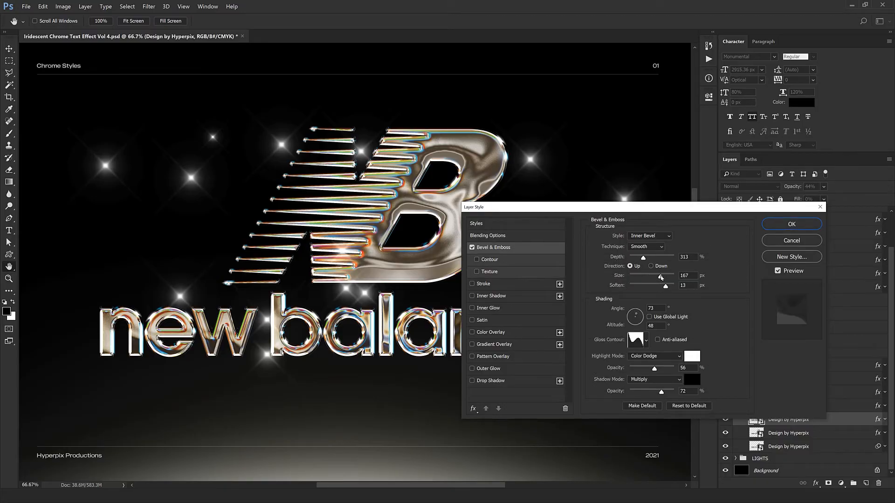
drag(661, 278, 634, 279)
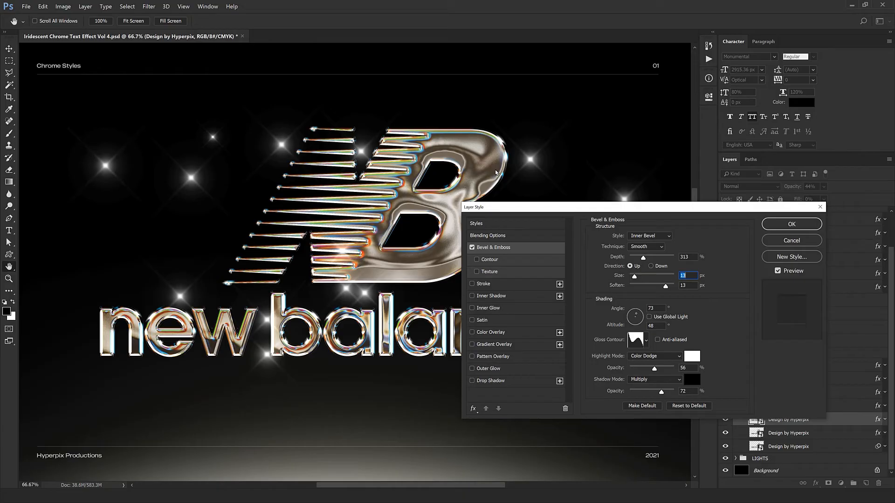
drag(511, 210, 458, 299)
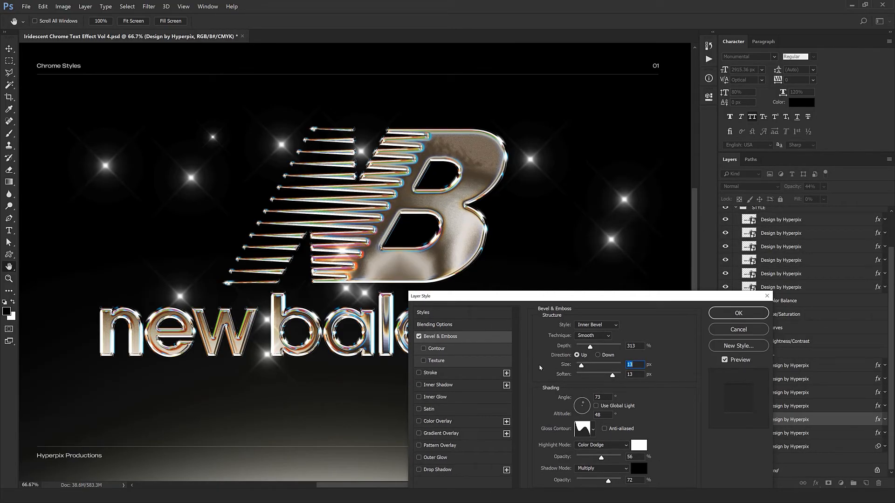
drag(582, 365, 590, 367)
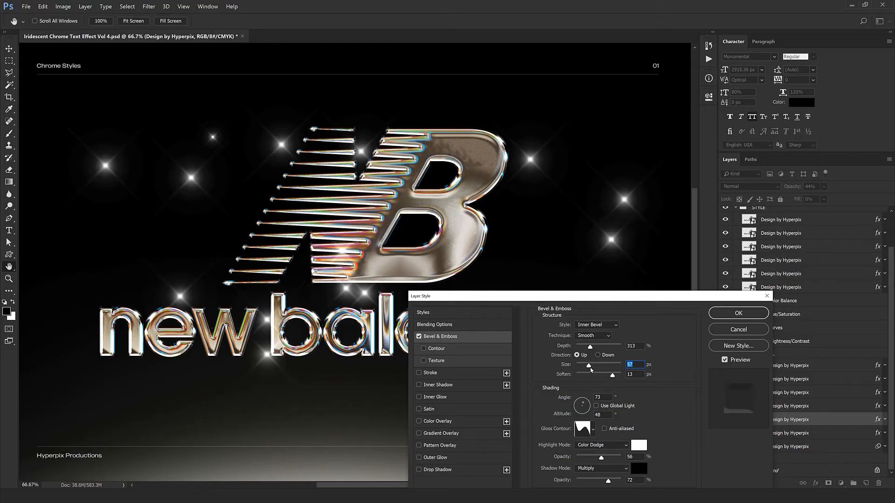
drag(589, 366, 597, 366)
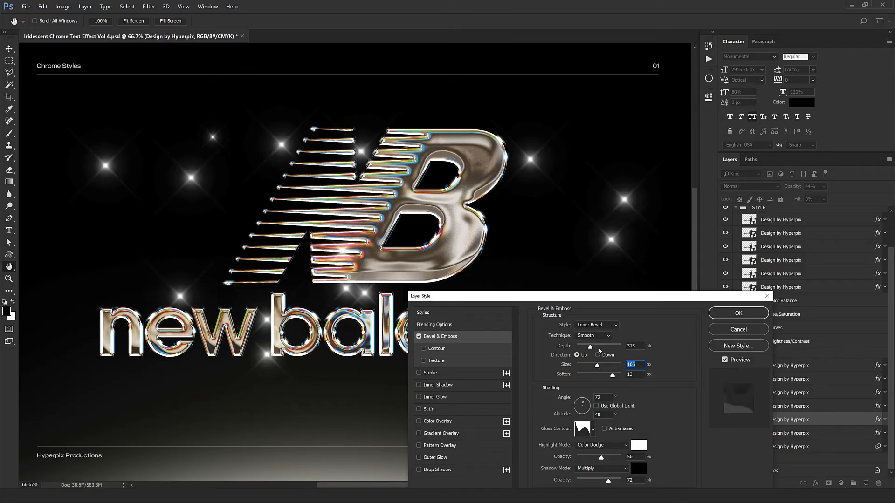
drag(597, 366, 589, 367)
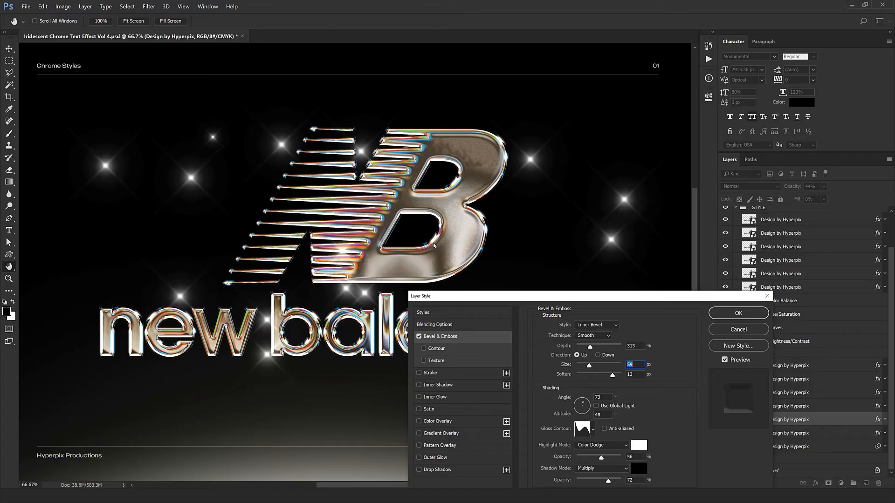
click(739, 313)
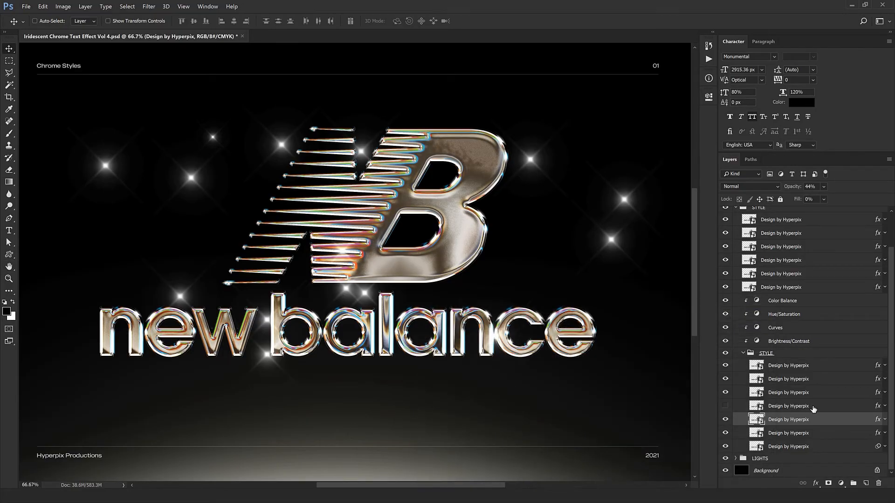
Step: Show the hidden Design by Hyperpix layer again and give its bevel 95 px size and 303% depth
click(814, 409)
click(725, 406)
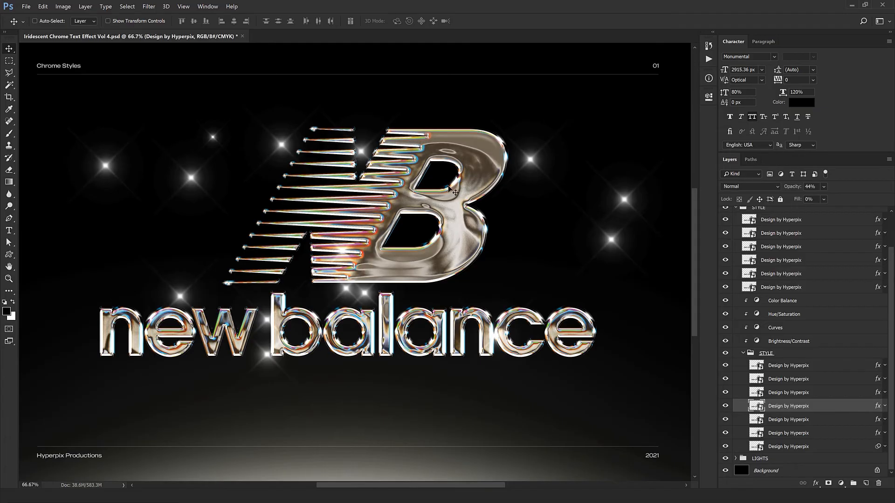
double_click(868, 410)
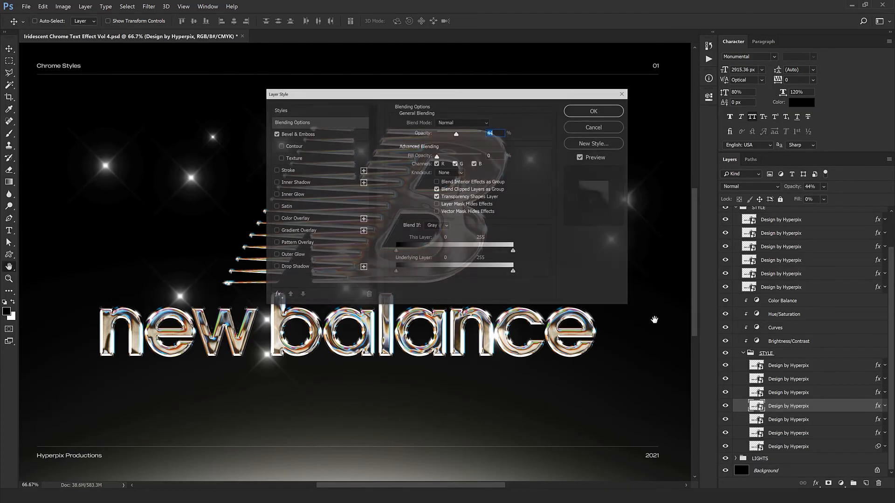
drag(448, 94, 676, 279)
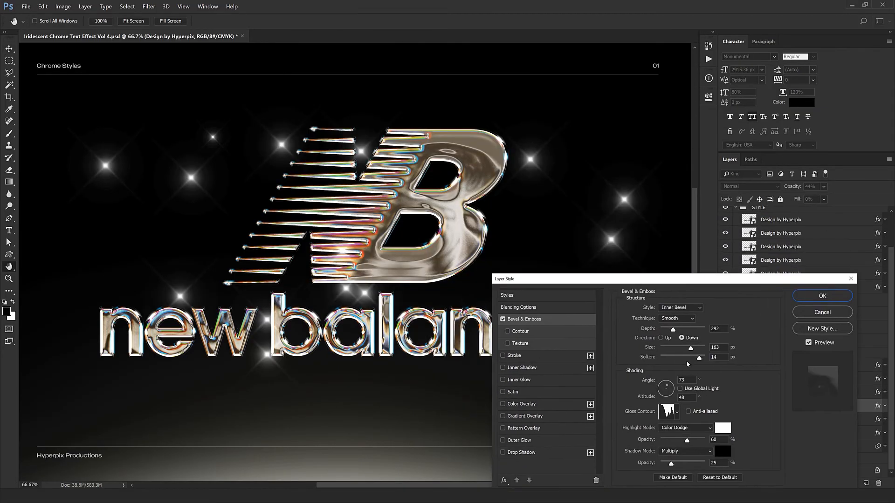
drag(690, 355, 670, 354)
key(shift+Up)
key(shift+Up)
key(shift+Up)
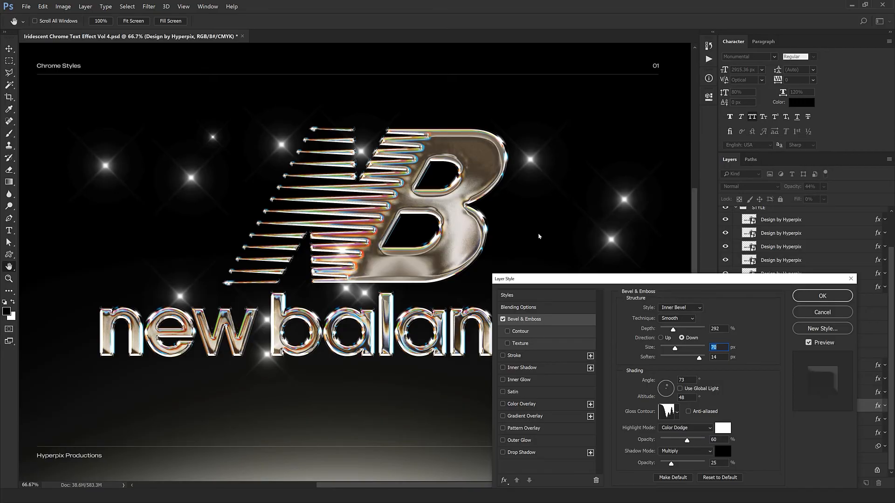
drag(676, 350, 686, 352)
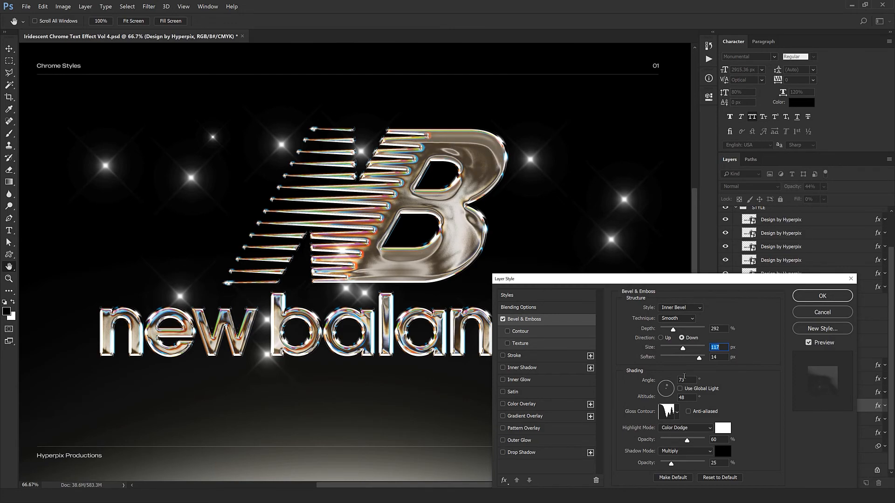
drag(683, 348, 675, 348)
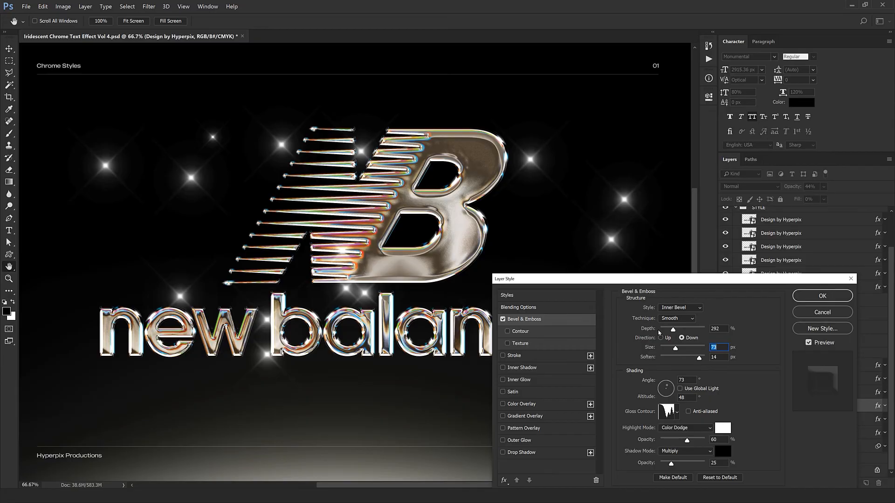
drag(673, 330, 674, 331)
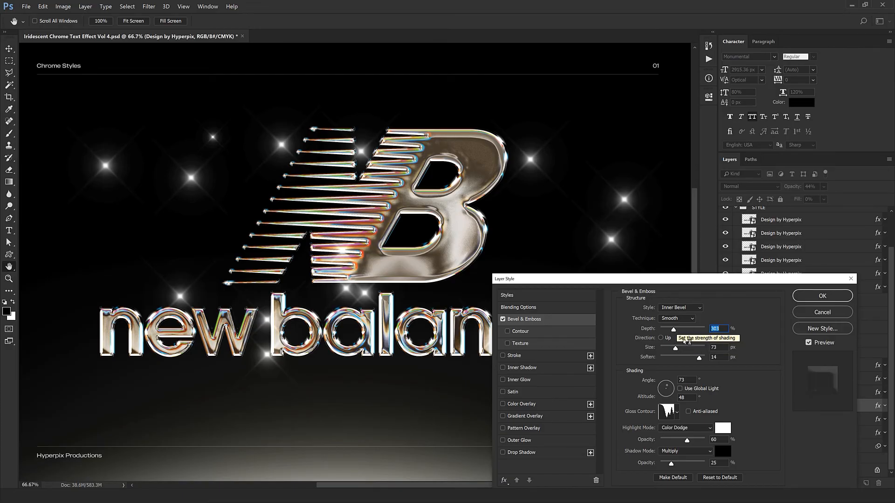
drag(678, 349, 679, 350)
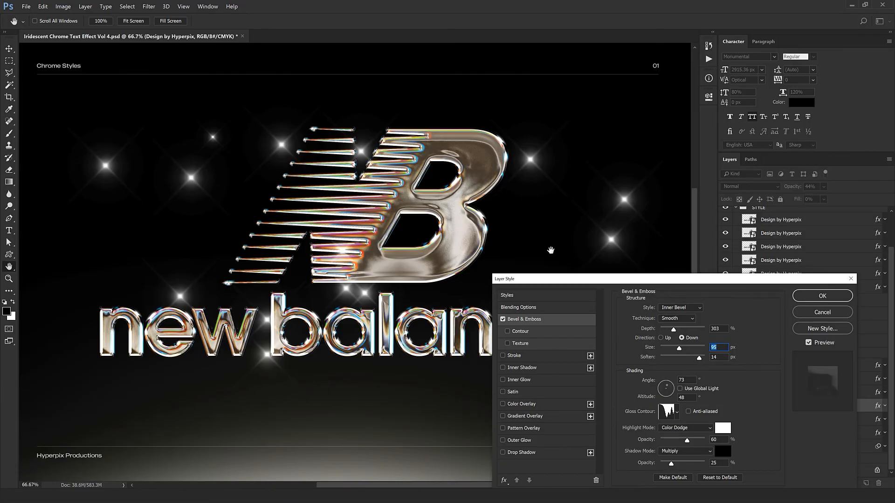
key(Return)
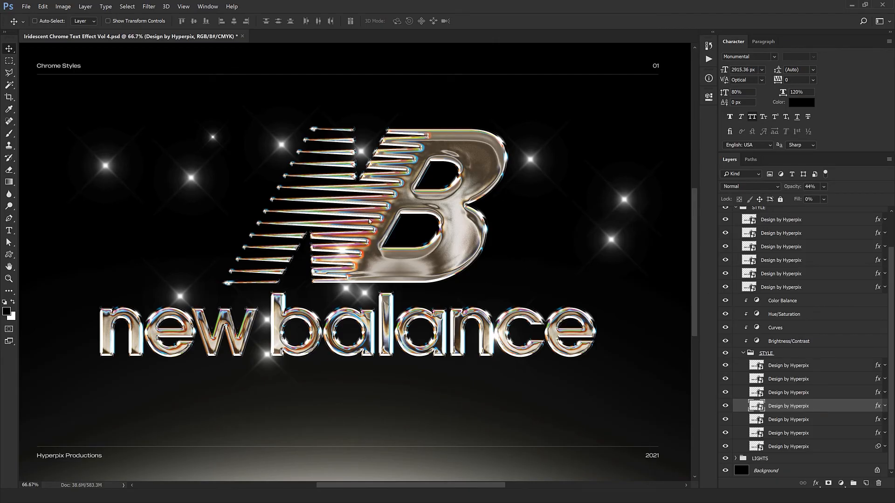
Step: Collapse the STYLE groups, expand SPARKLES, and move the first sparkle onto the logo's edge
click(743, 354)
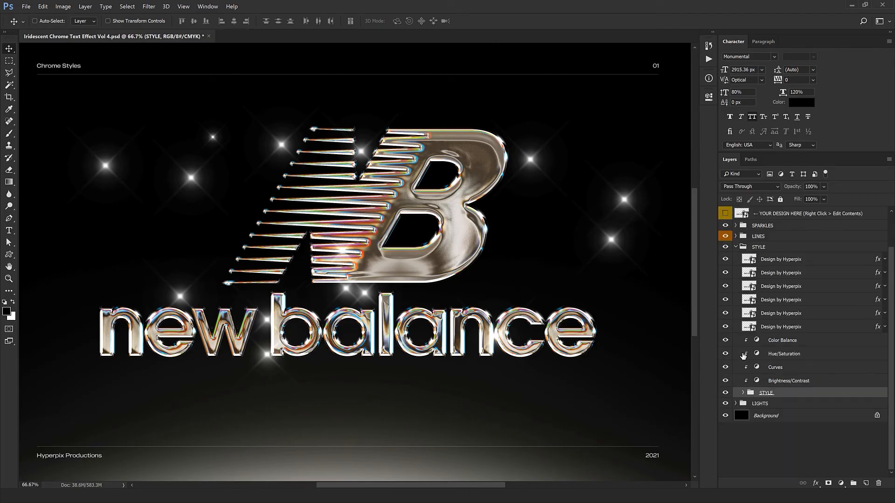
click(736, 247)
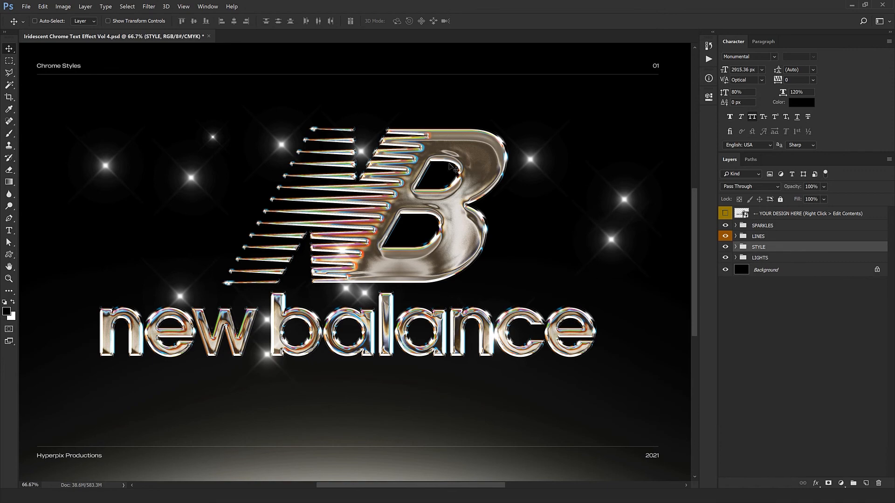
click(735, 226)
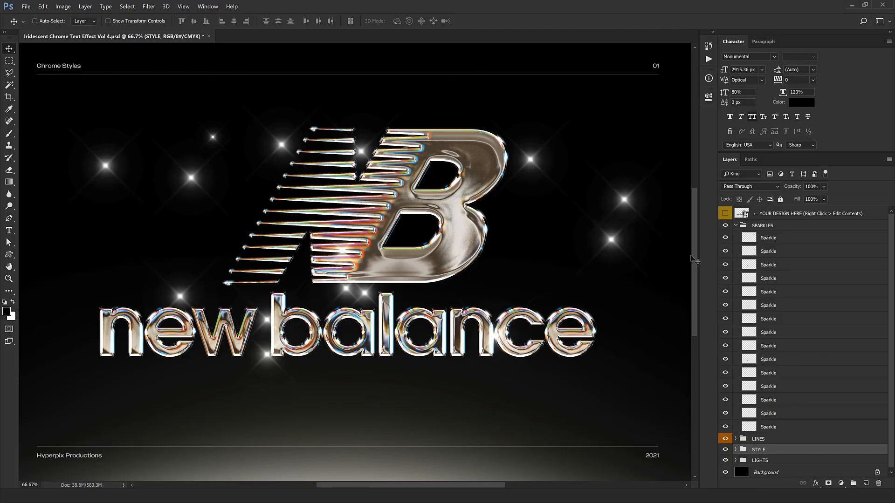
click(781, 238)
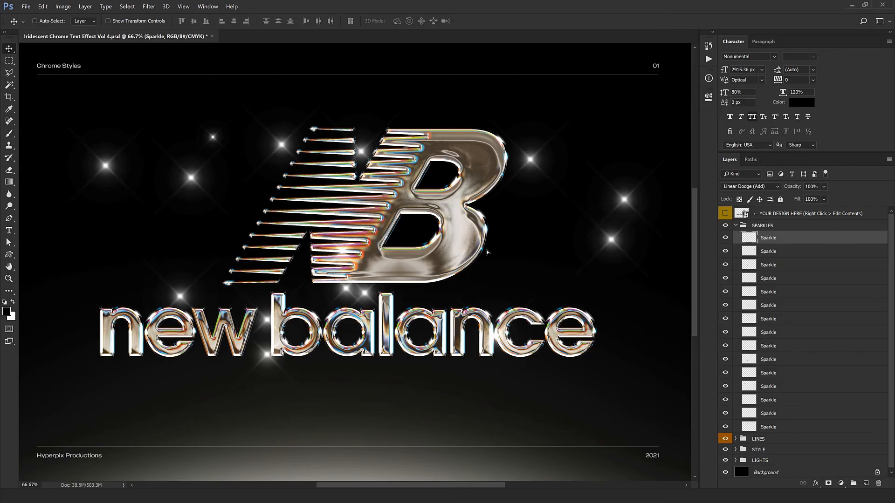
drag(507, 279, 511, 278)
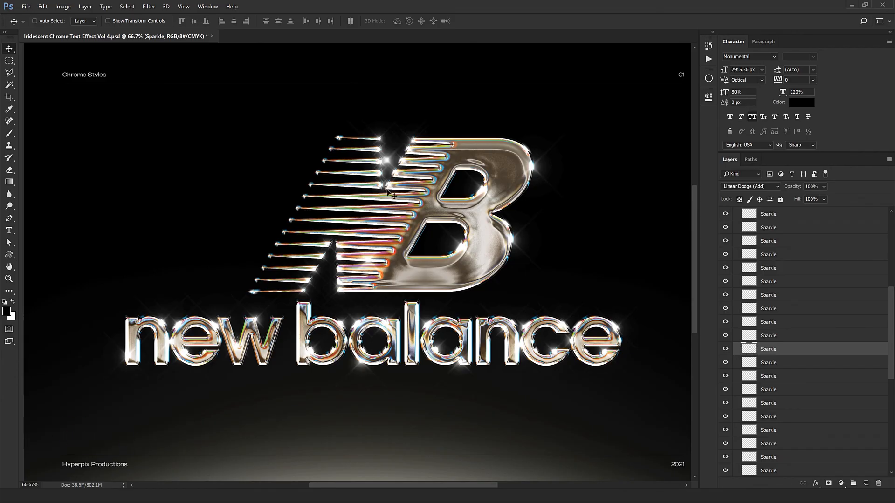
Step: Delete one unwanted sparkle and reposition another glint near the top of the chrome B
right_click(390, 163)
click(410, 174)
drag(395, 208, 561, 183)
key(Delete)
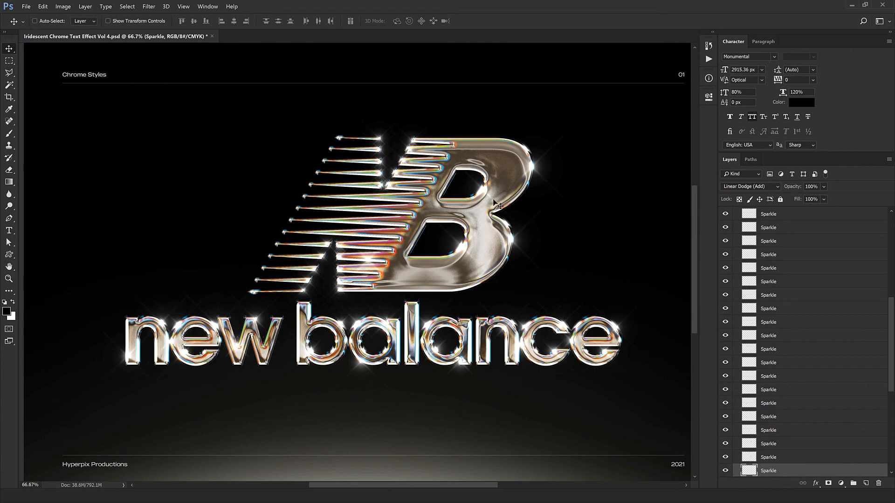
drag(426, 297, 420, 264)
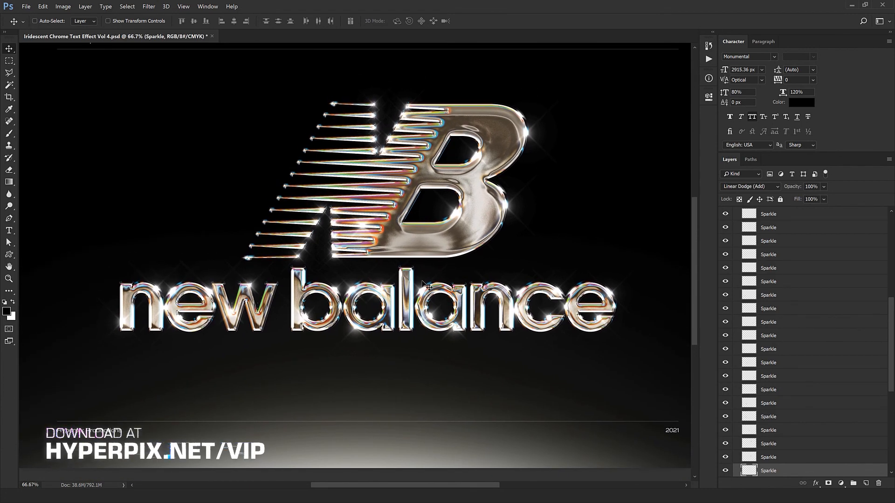